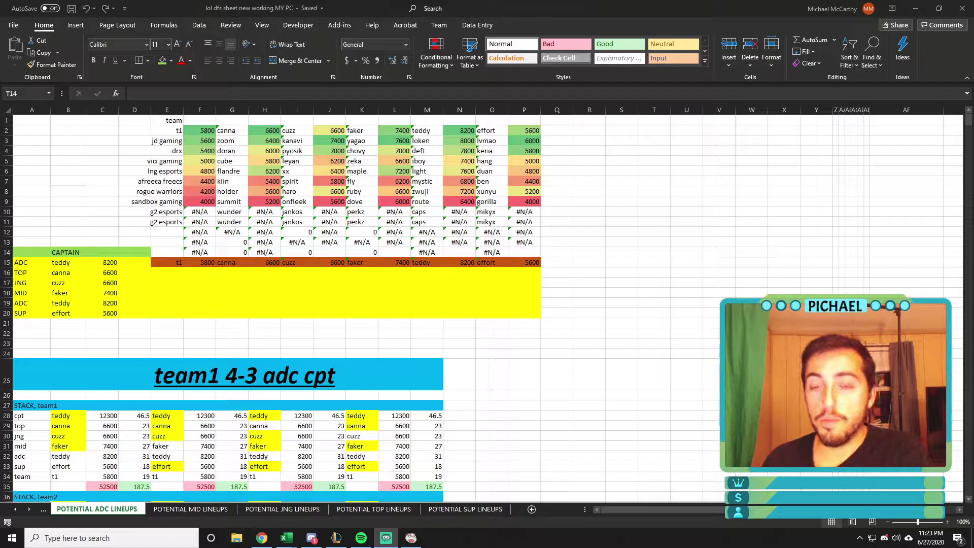
- Open Notepad and place its blank window beside the lineup tables of the spreadsheet
click(654, 252)
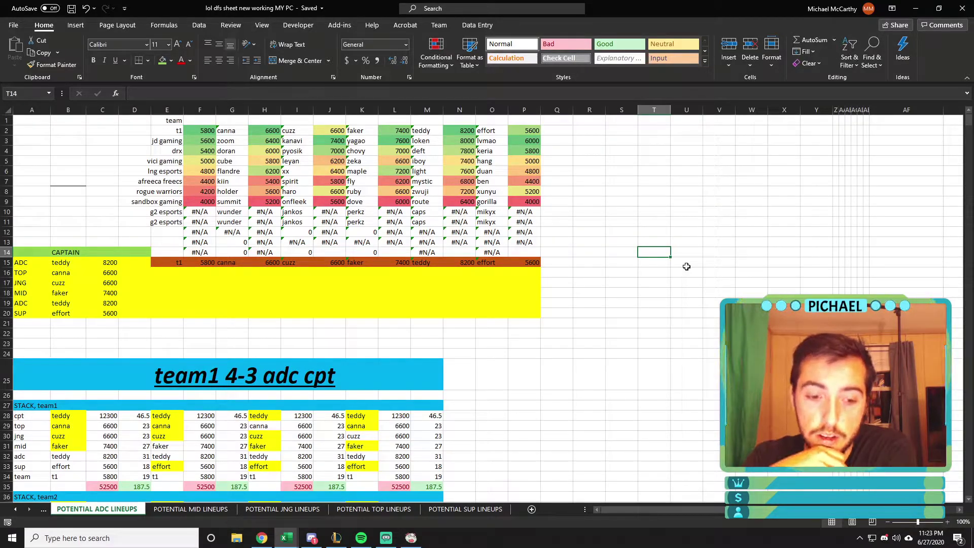
click(129, 530)
text(notepad)
key(Return)
drag(609, 65, 698, 58)
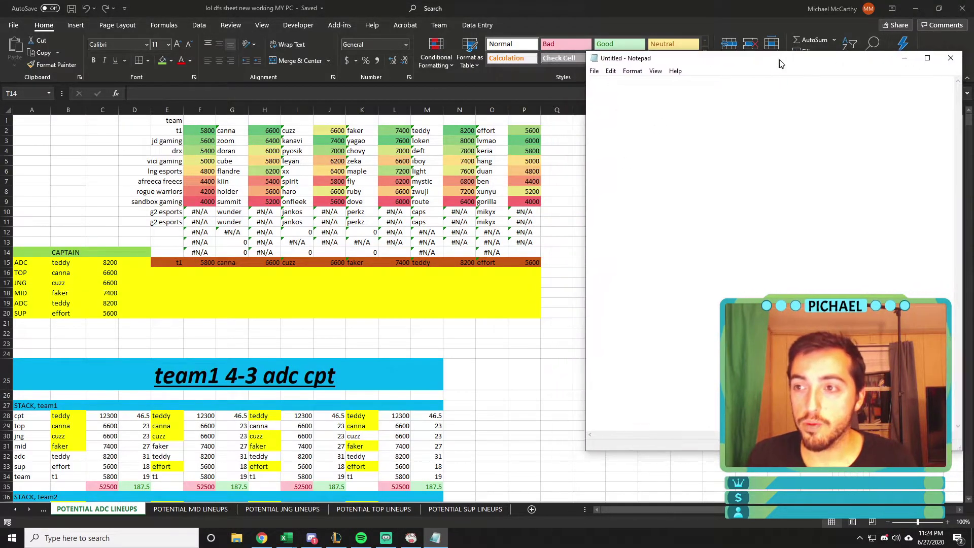
- Write the heading "first choice for lineup building" in the blank note
text(first step for lineup building)
key(Return)
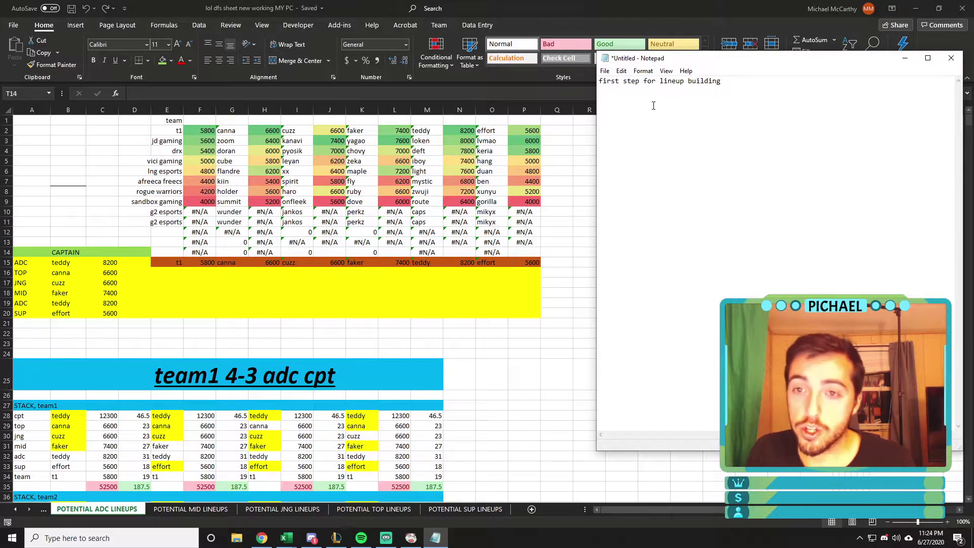
double_click(631, 83)
text(choice)
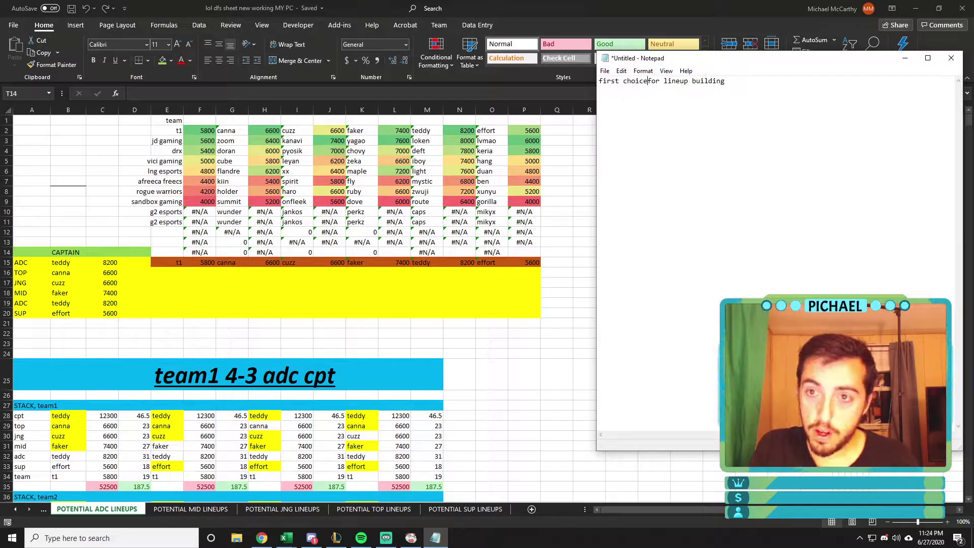
- Below the heading, add the line "are you focused on lineup construction and ownership, or are you focused on predicting winners"
click(752, 81)
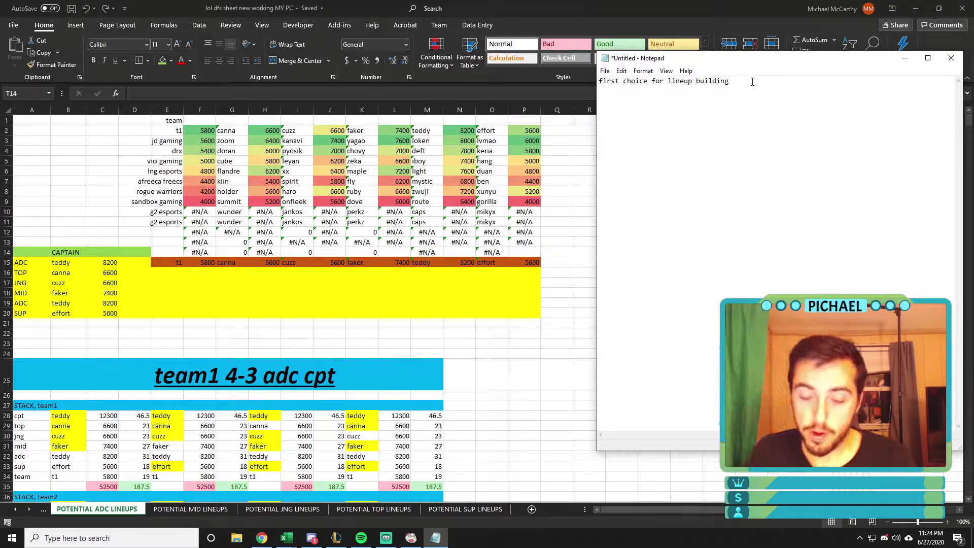
key(Return)
text(are you focused on lineup construction)
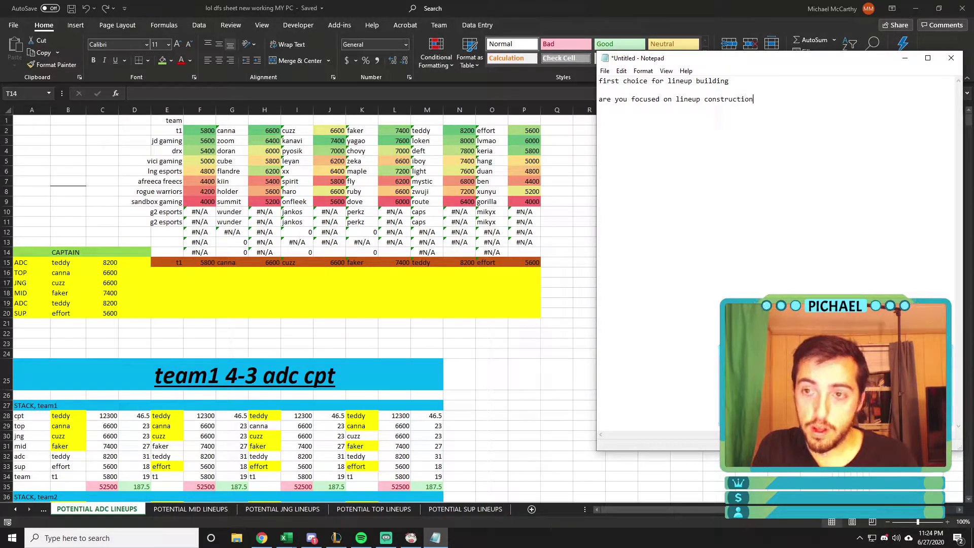
text( and ownership, or are you focuse)
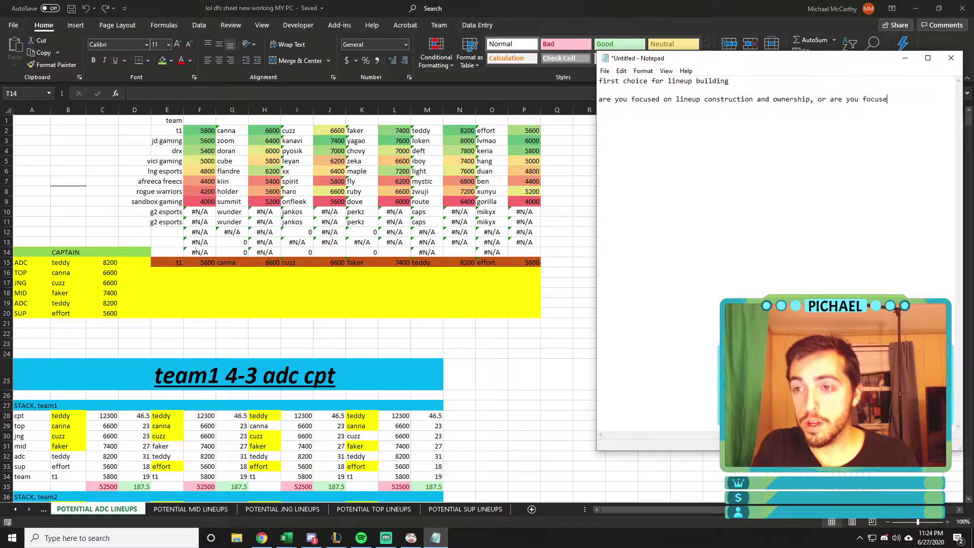
text(d on p)
text(predicting winners)
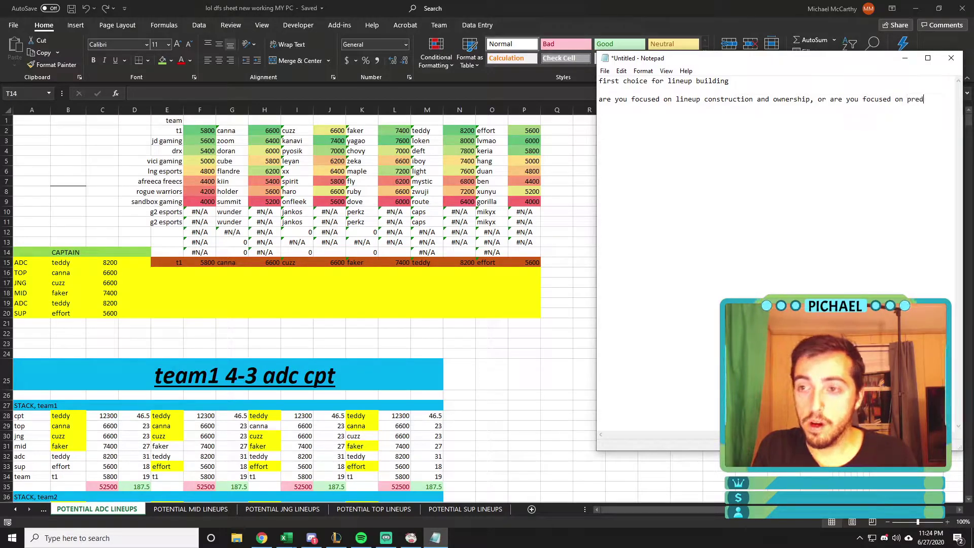
- Break the long question so that "or are you focused on predicting winners" starts its own line
click(876, 99)
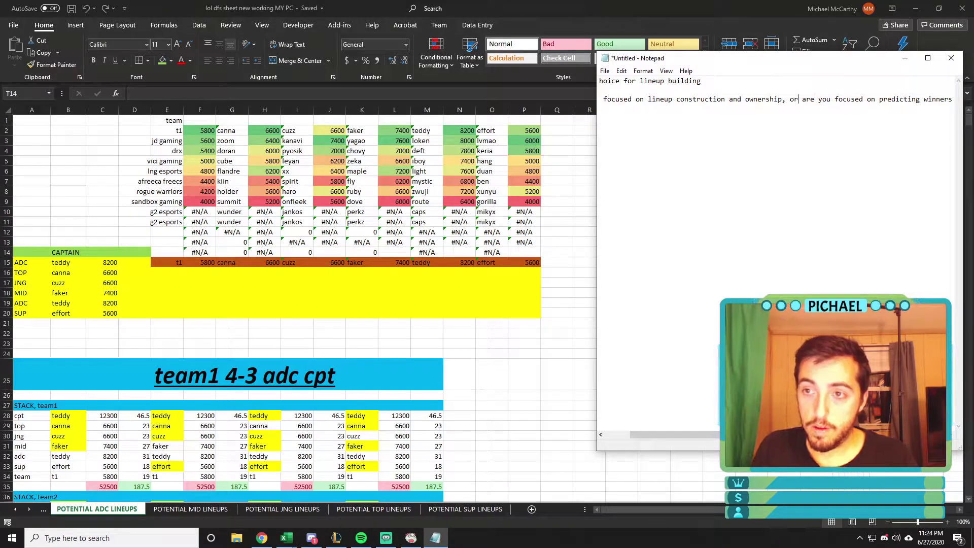
click(790, 99)
key(Return)
- End "are you focused on" with a colon and set "lineup construction and ownership," below it after a blank line
key(Up)
key(Right)
key(Right)
key(Right)
key(Right)
key(Right)
key(Right)
key(Right)
key(Right)
key(Right)
key(Right)
key(Right)
key(Right)
key(Right)
key(Right)
key(Right)
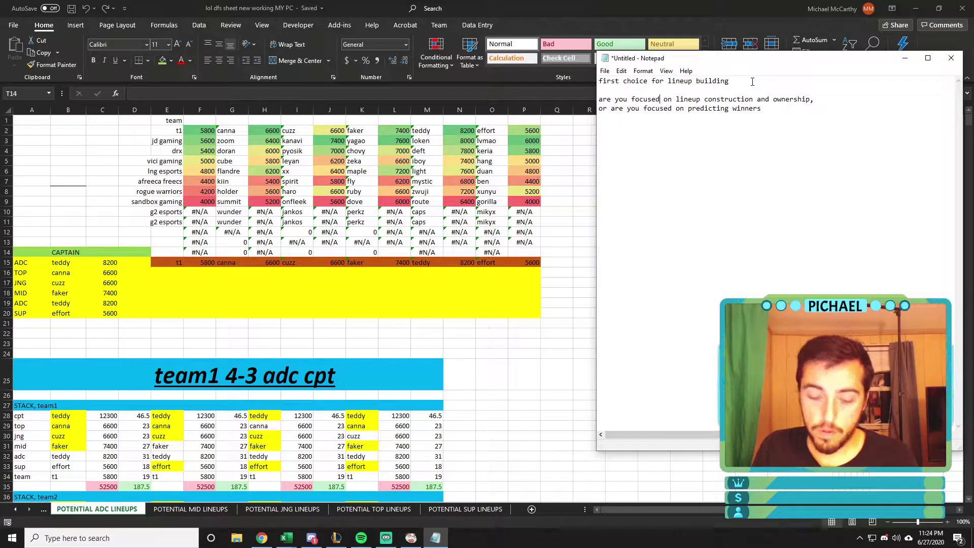
key(Right)
text(:)
key(Return)
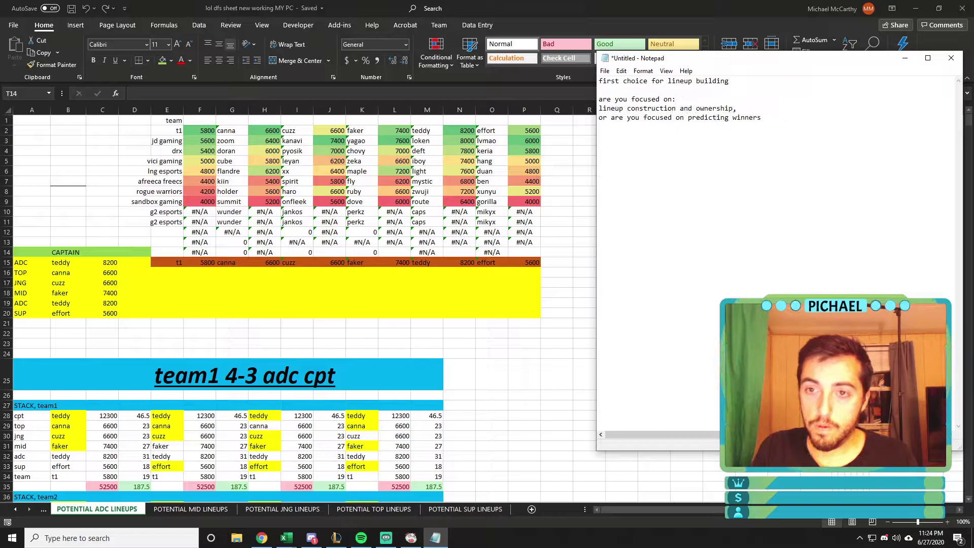
key(Return)
- Reduce the options to a numbered list reading "1. lineup construction and ownership," and "2. predicting winners"
key(Down)
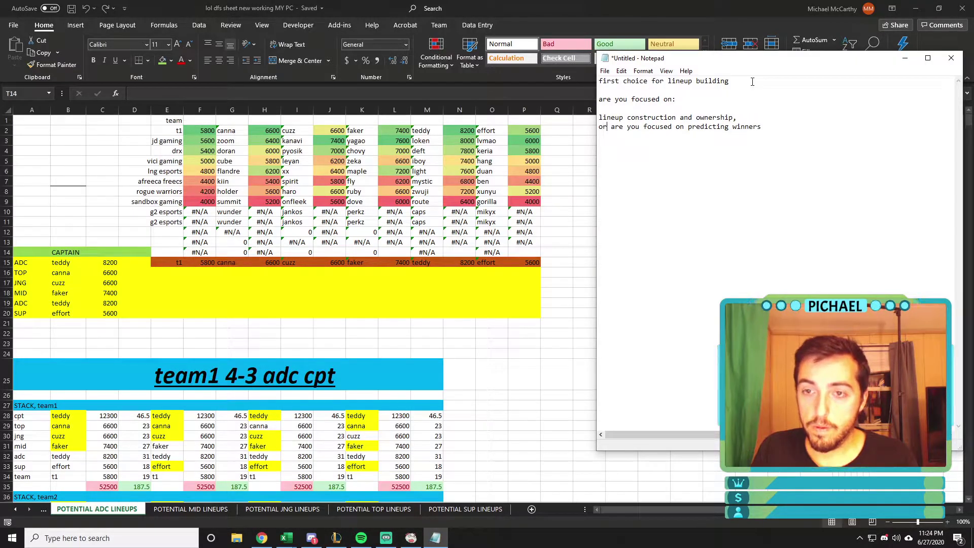
key(Return)
key(Delete)
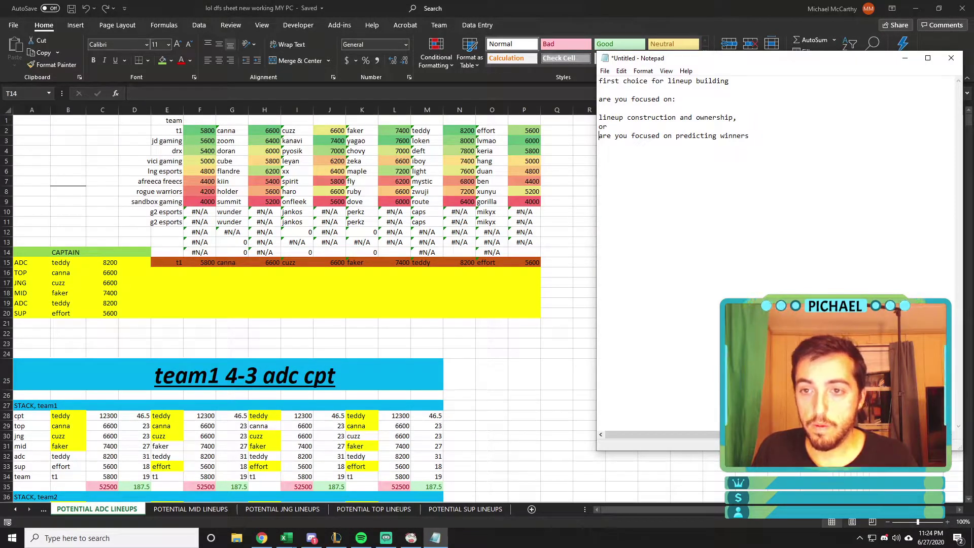
key(BackSpace)
click(627, 127)
key(BackSpace)
key(BackSpace)
key(BackSpace)
key(BackSpace)
key(BackSpace)
key(BackSpace)
key(BackSpace)
key(BackSpace)
key(BackSpace)
key(BackSpace)
key(BackSpace)
key(BackSpace)
key(BackSpace)
key(BackSpace)
key(BackSpace)
key(BackSpace)
key(BackSpace)
key(BackSpace)
key(BackSpace)
key(BackSpace)
key(BackSpace)
text(2.)
text(1.)
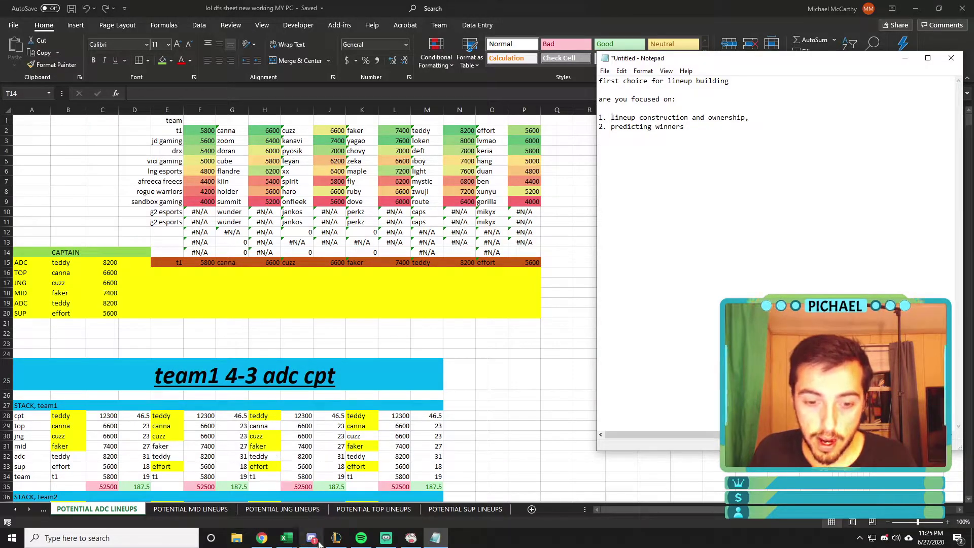
- Switch to the League of Legends client, read through the post-game chat of the finished match, and minimize the client
click(335, 538)
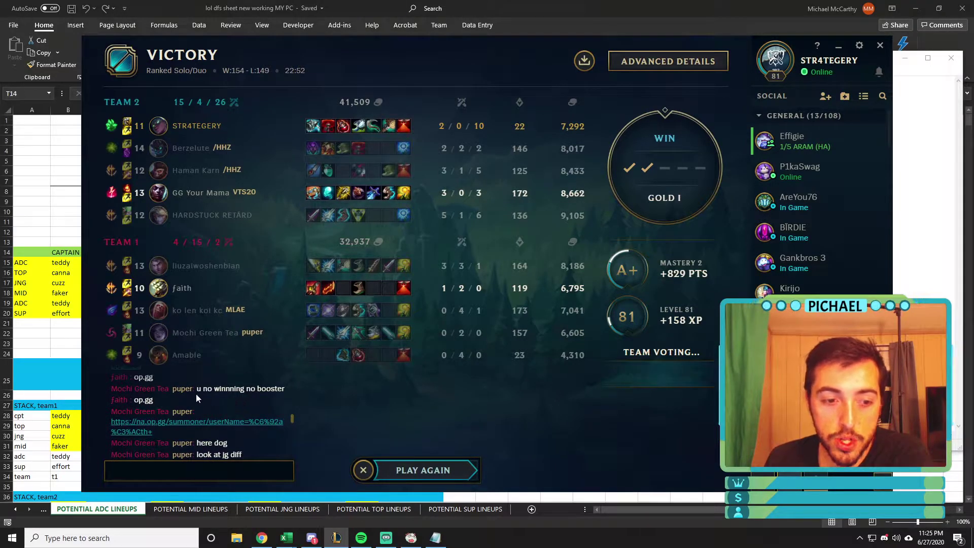
scroll(239, 414, up, 2)
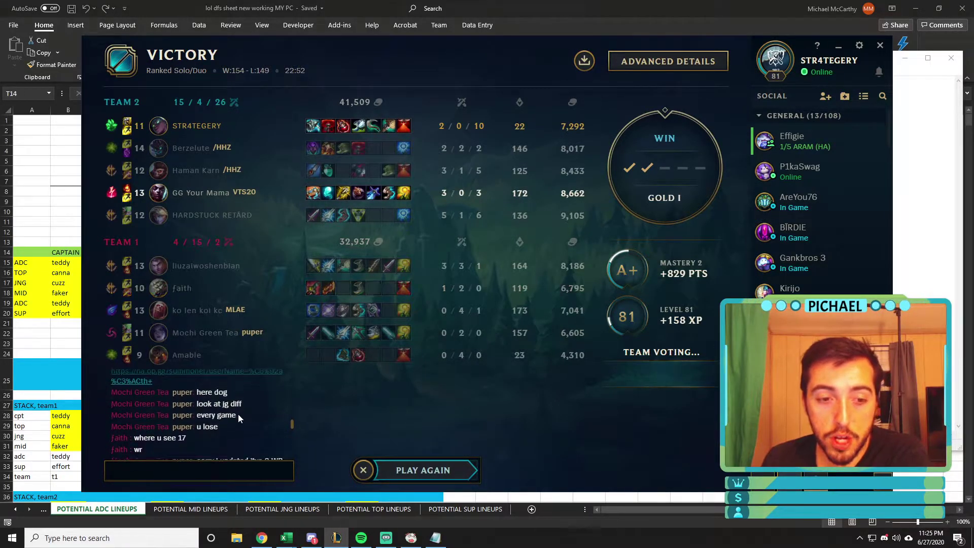
scroll(238, 414, down, 2)
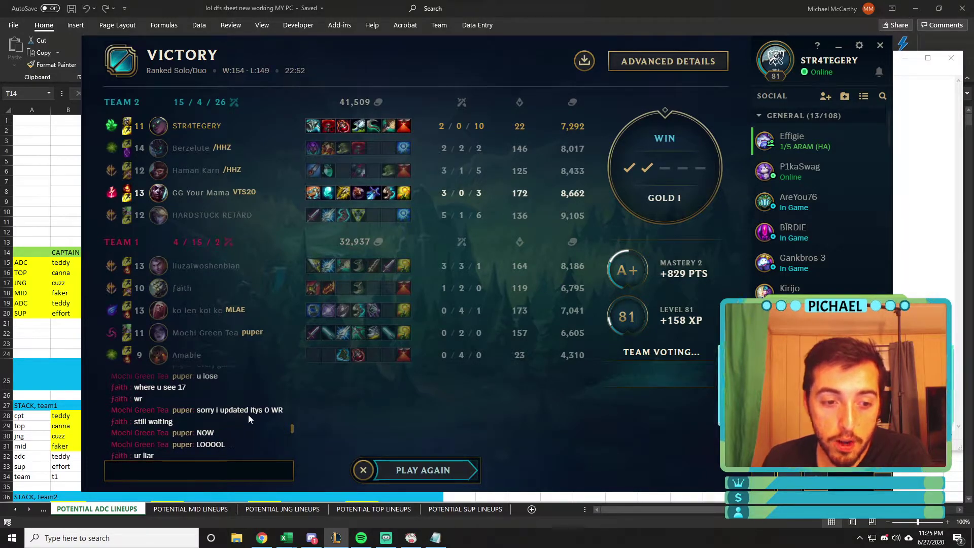
scroll(249, 415, up, 1)
scroll(248, 415, down, 1)
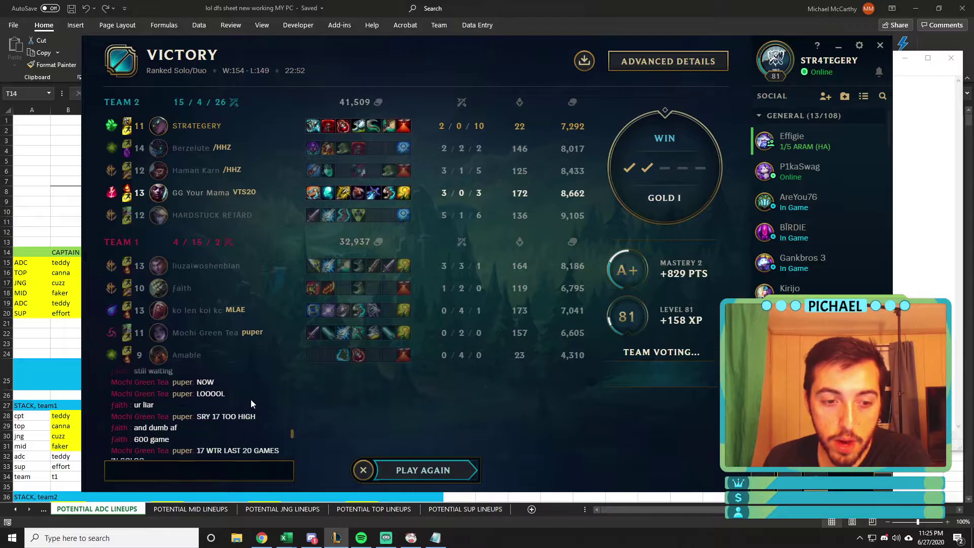
scroll(250, 404, down, 2)
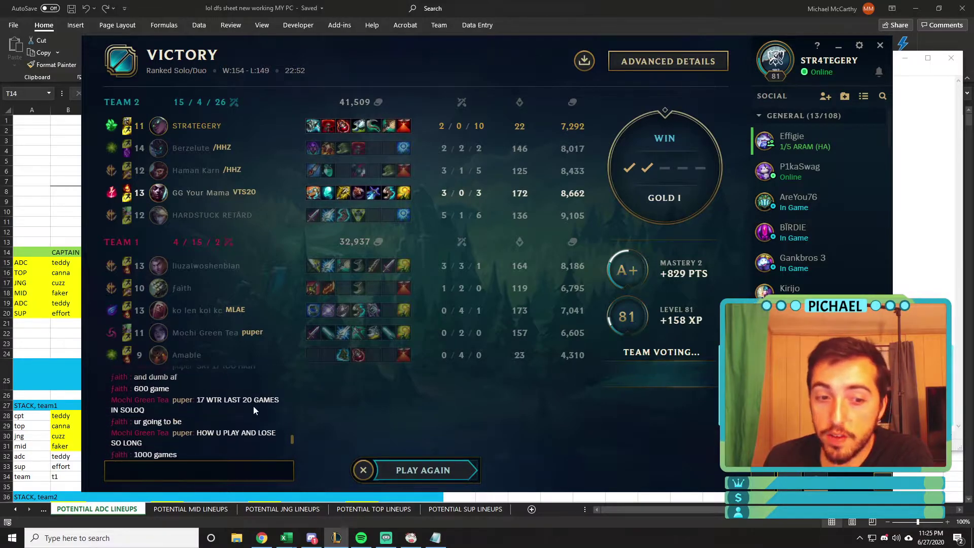
scroll(256, 424, down, 1)
scroll(255, 420, up, 2)
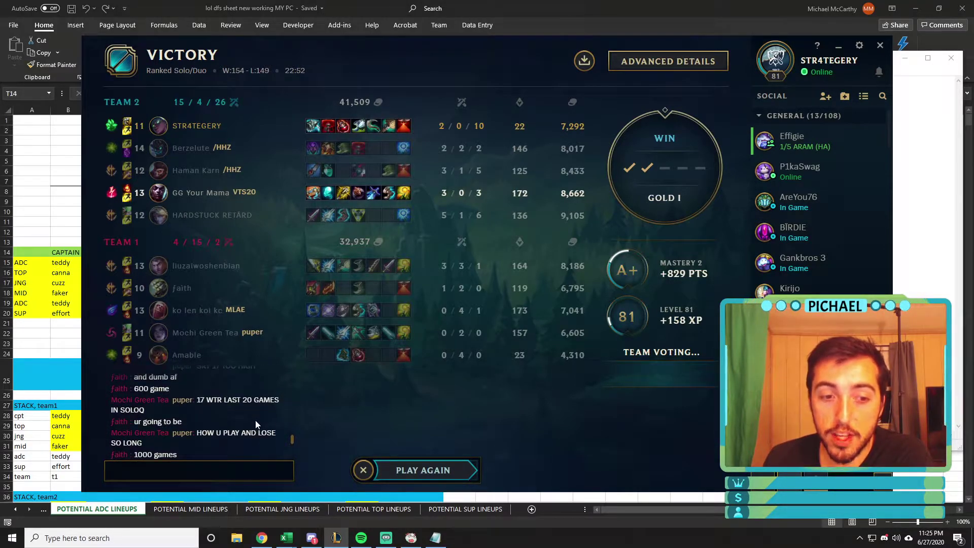
scroll(255, 421, down, 2)
scroll(239, 416, down, 2)
scroll(240, 416, up, 2)
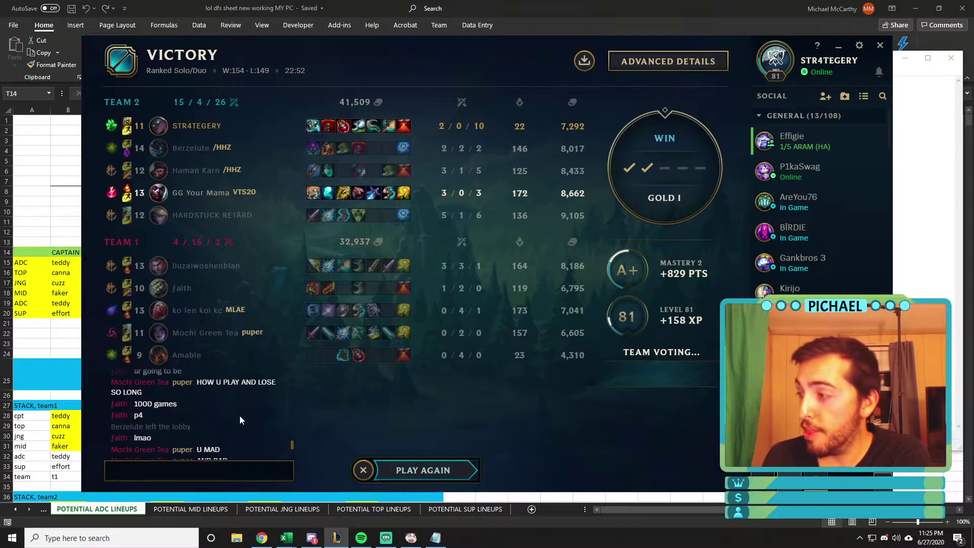
scroll(240, 416, down, 3)
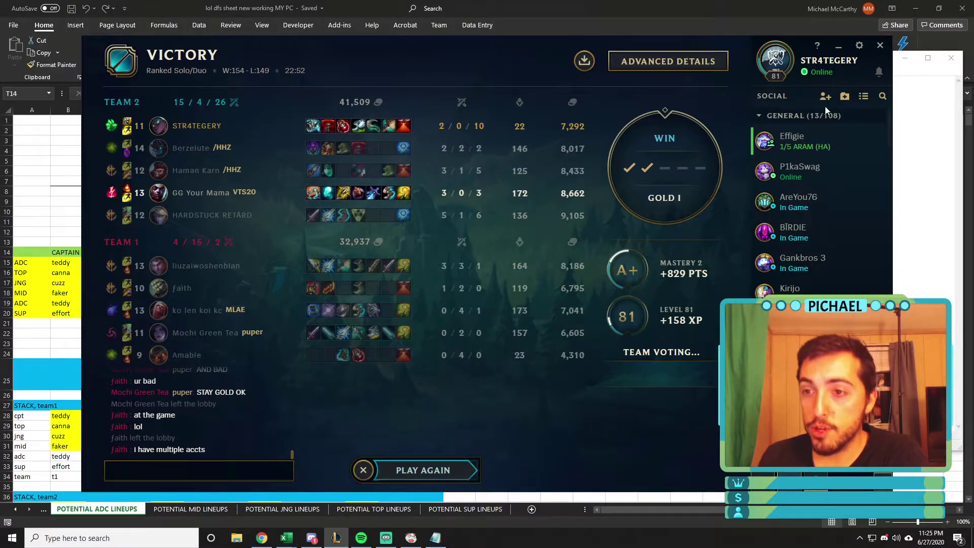
click(840, 49)
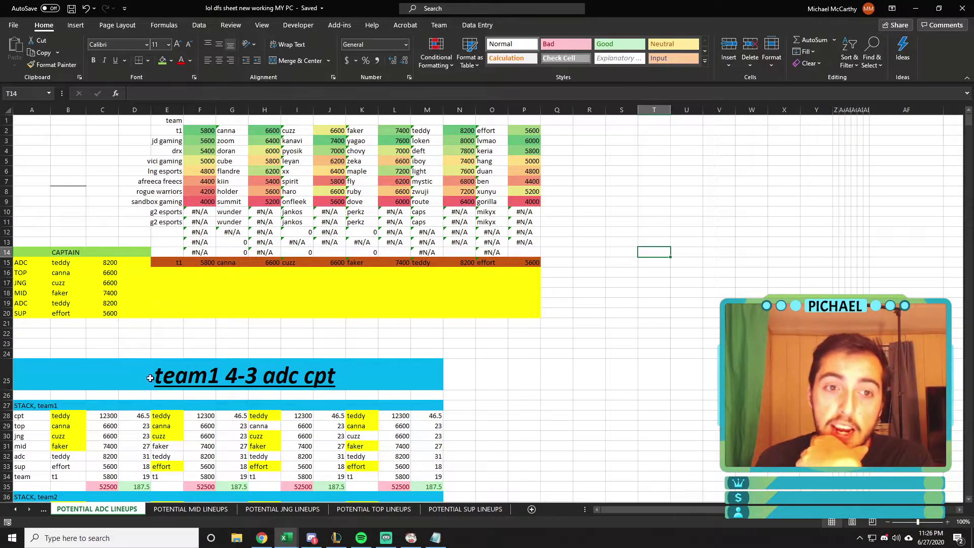
- In the Excel sheet, highlight part of the "team1 4-3 adc cpt" block and the captain section A14:P20
drag(290, 378, 219, 467)
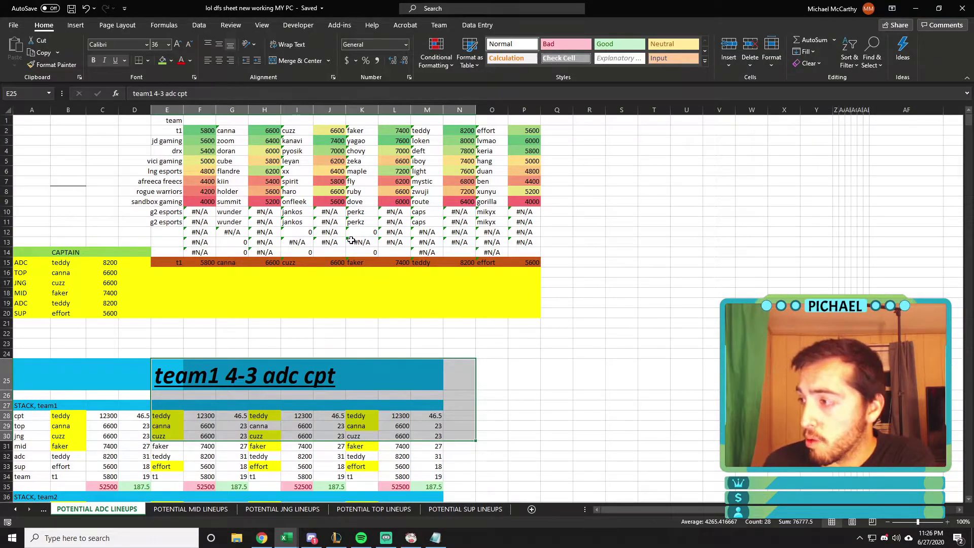
drag(41, 253, 537, 309)
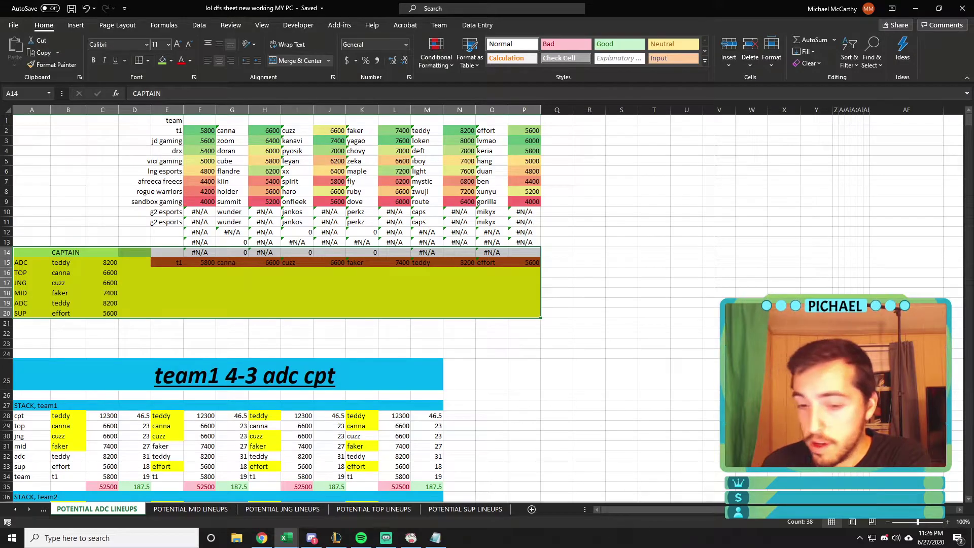
- Return to the Notepad note and add the subheading "when looking through the sheet:" below the numbered list
click(436, 538)
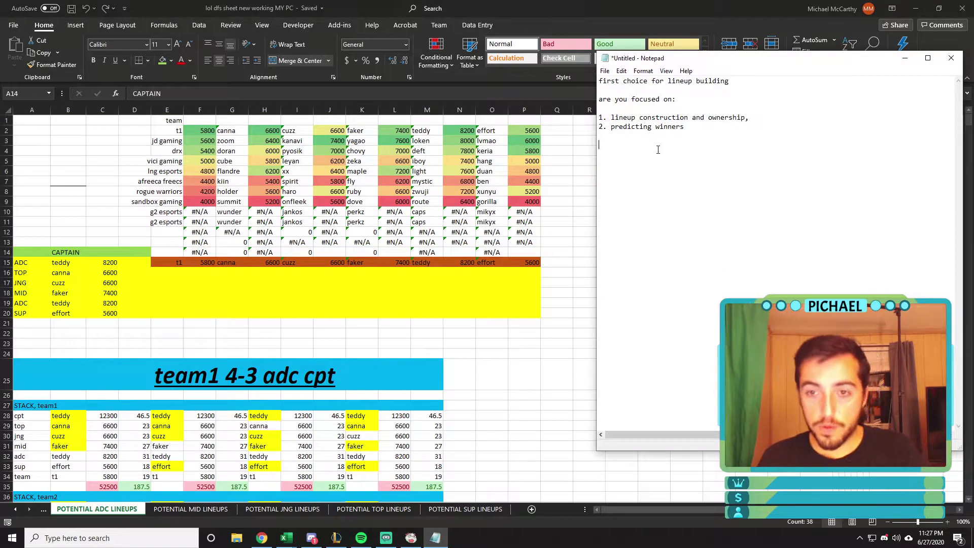
click(658, 149)
text(when looking through)
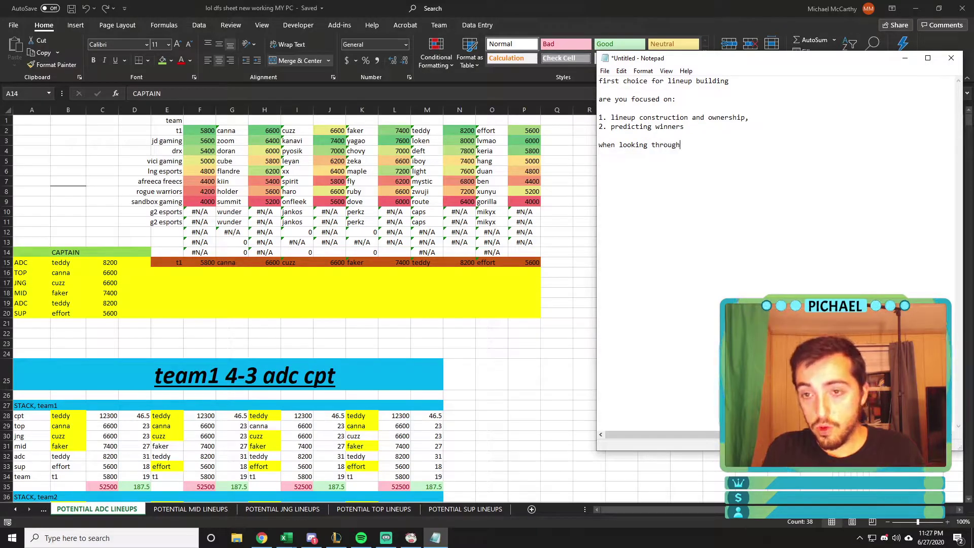
text( the sheet:)
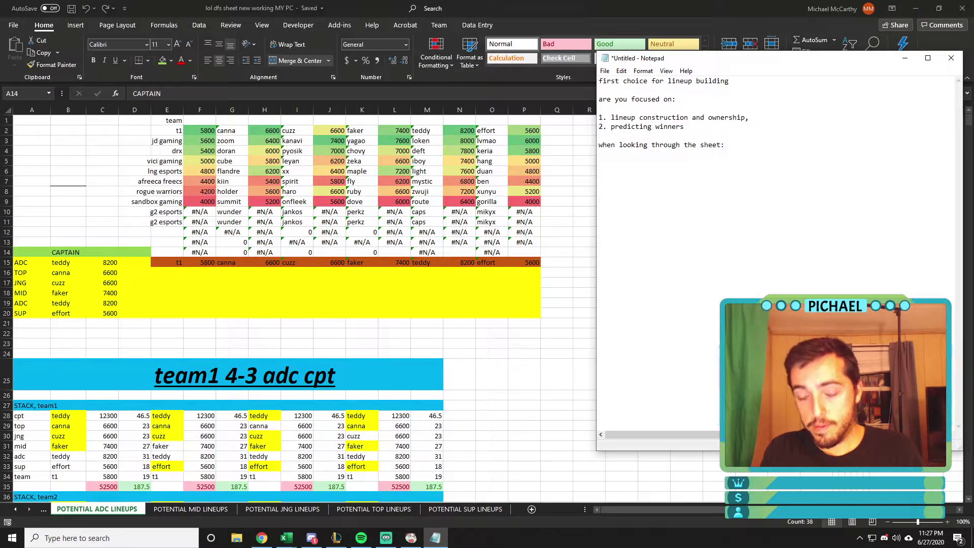
- Under the subheading, add "1. keep a lookout for teams that are close to fitting together, but don't fit."
key(Return)
text(1. keep a lookout fo)
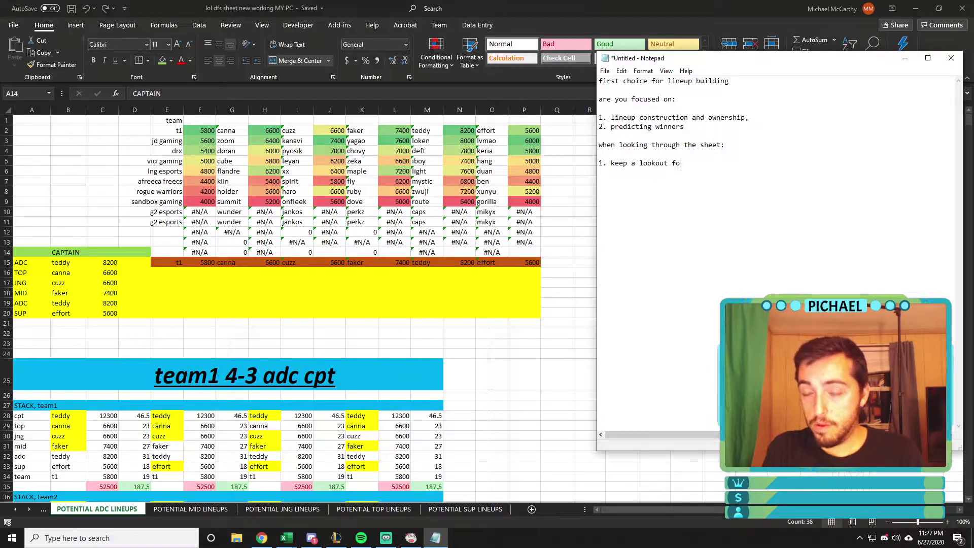
text(r )
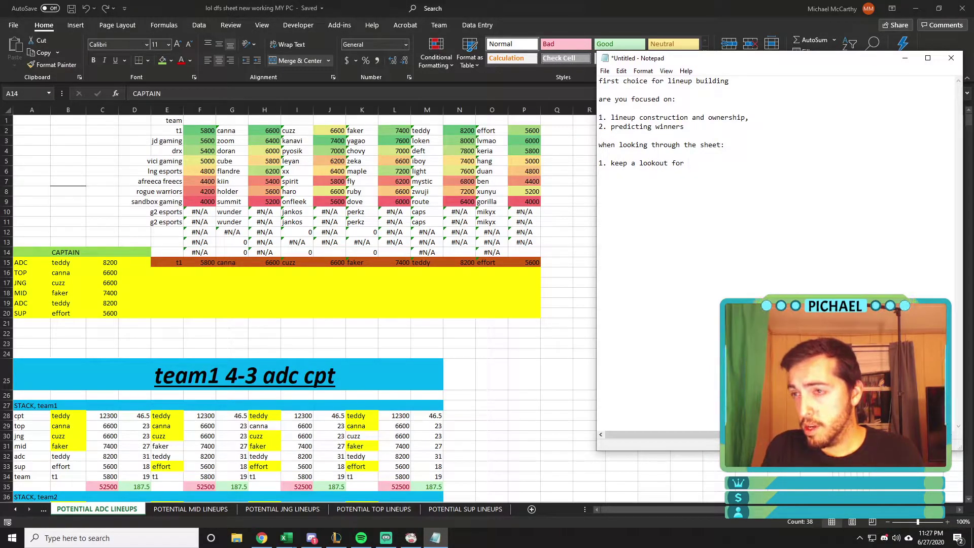
text(teams that are close to fitting to)
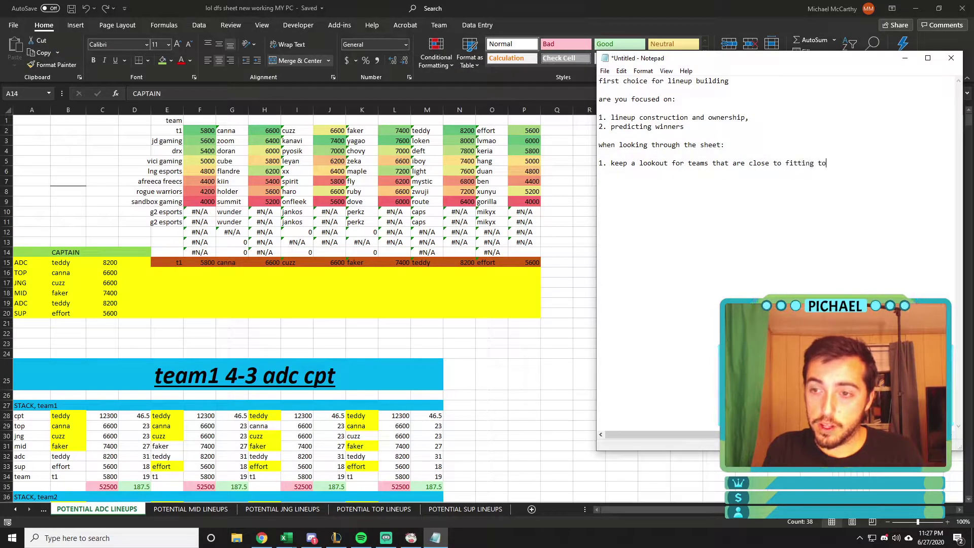
text(gether, but don't fit.)
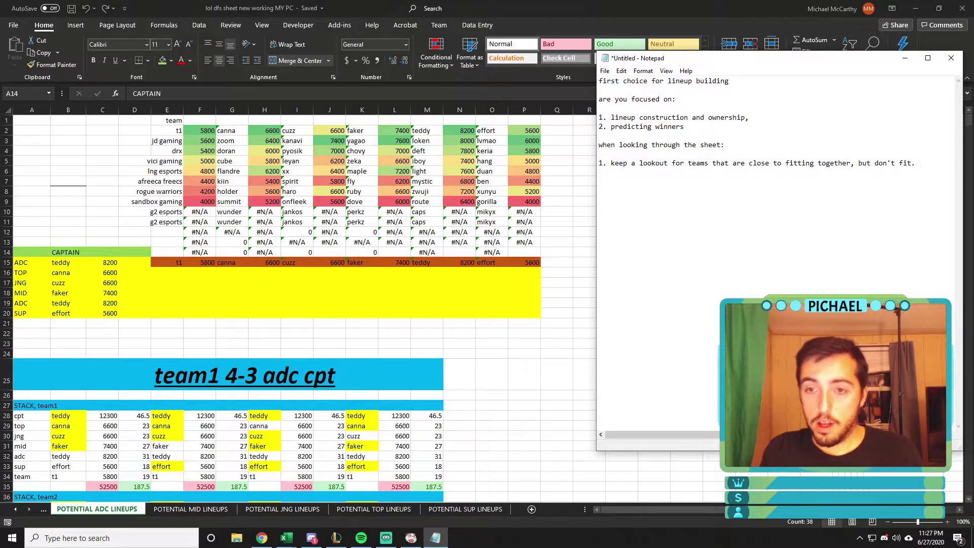
- Add the indented note "** this is a good chance for a pivot and a 4-2-1." beneath the lookout item
text(** this is a good chance fgo)
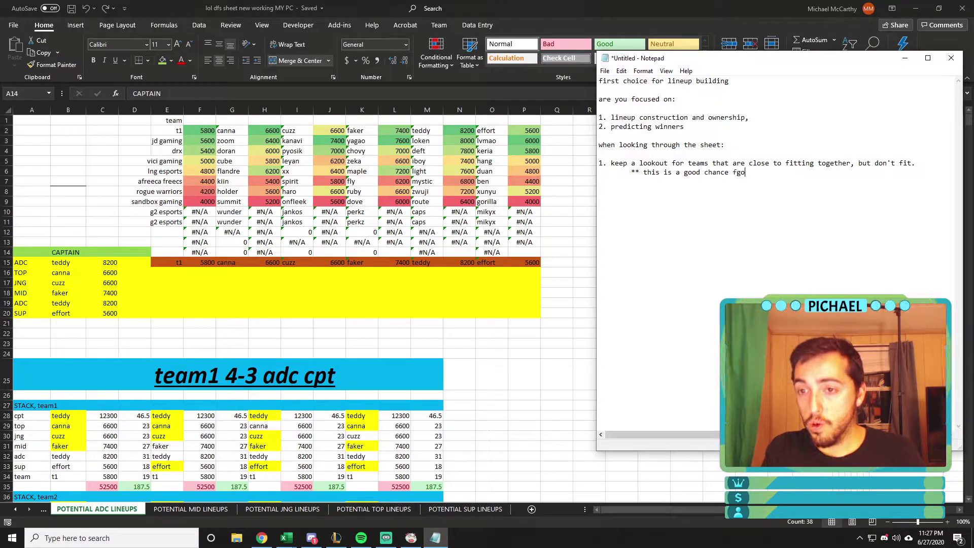
key(BackSpace)
key(BackSpace)
text(or a pivot and a 4-2-1.)
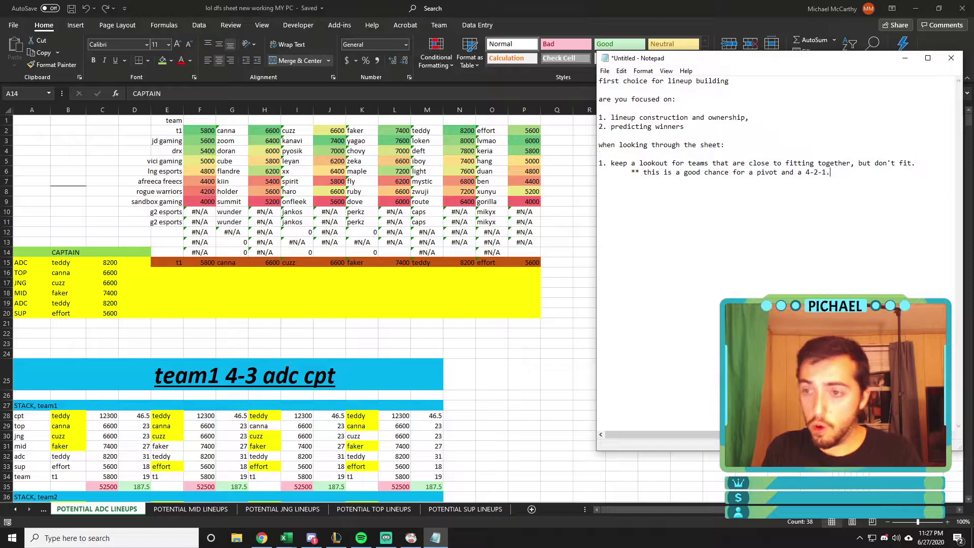
key(BackSpace)
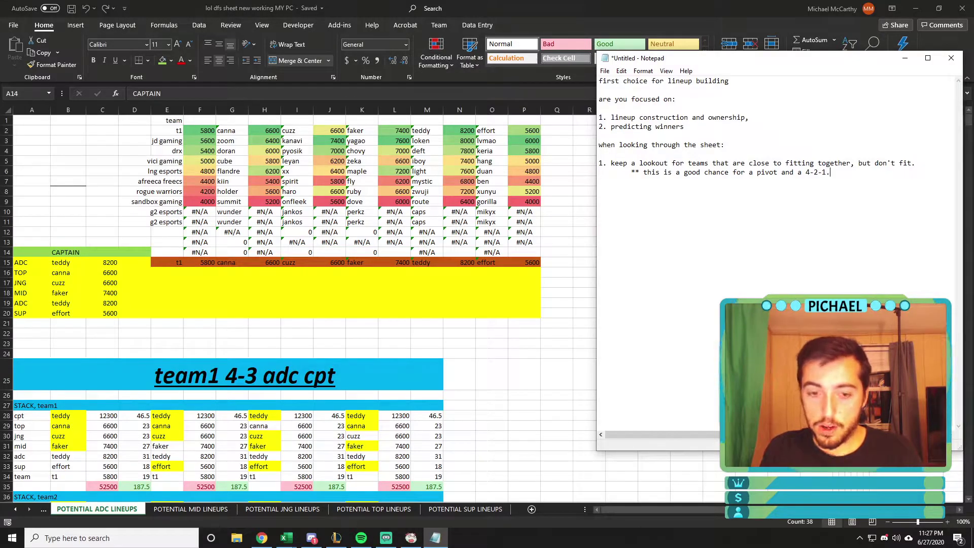
- Switch back to the Excel sheet and highlight the team1 stack block A28:N36 under "team1 4-3 adc cpt"
text(.)
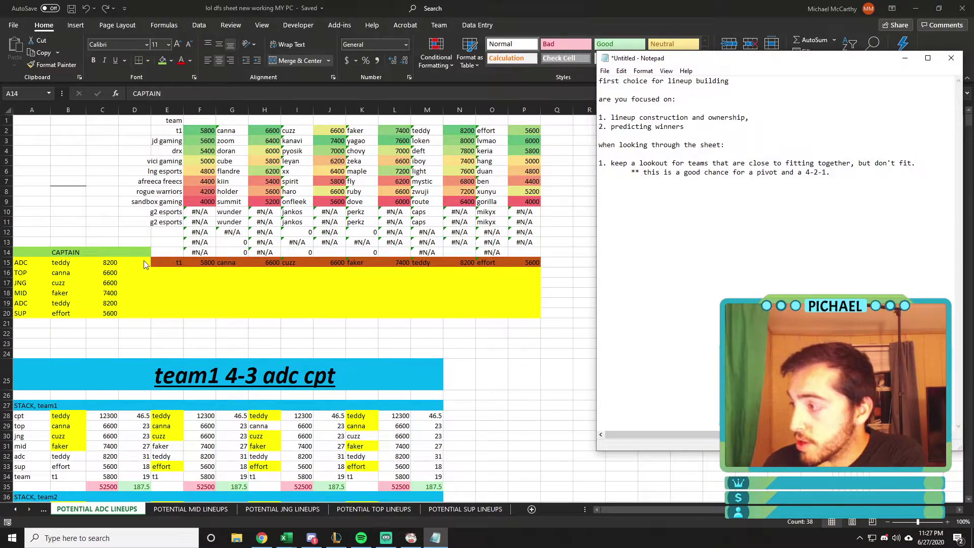
scroll(222, 302, down, 2)
scroll(226, 299, down, 2)
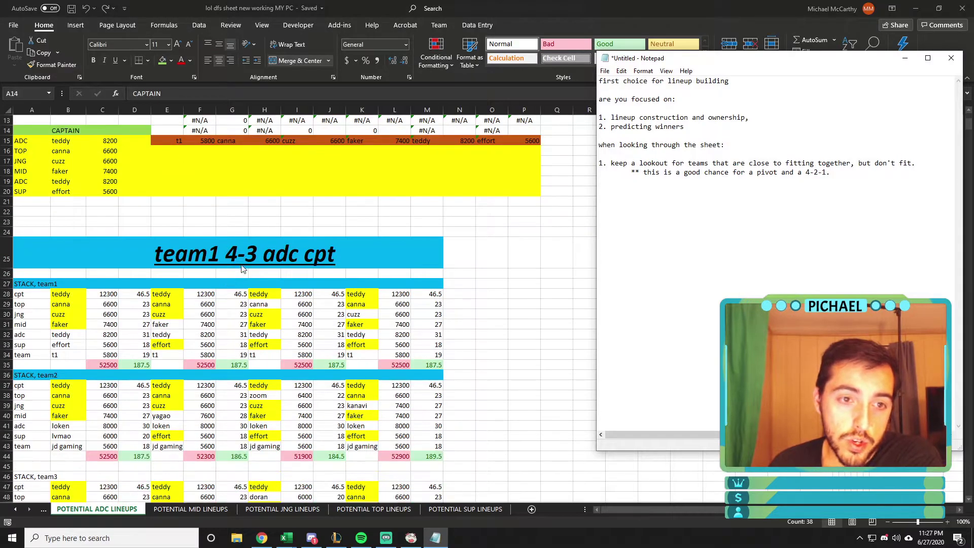
scroll(236, 254, up, 1)
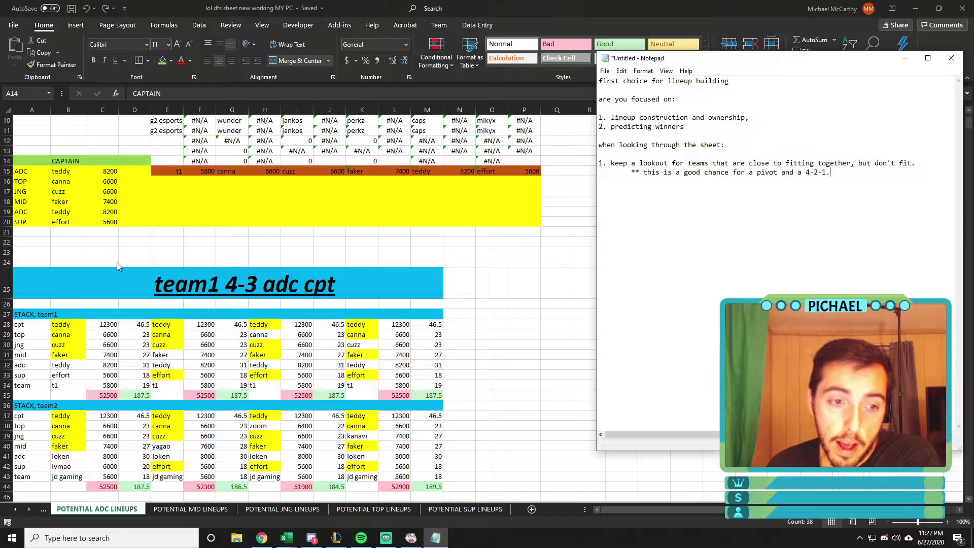
key(alt+Tab)
scroll(152, 284, down, 2)
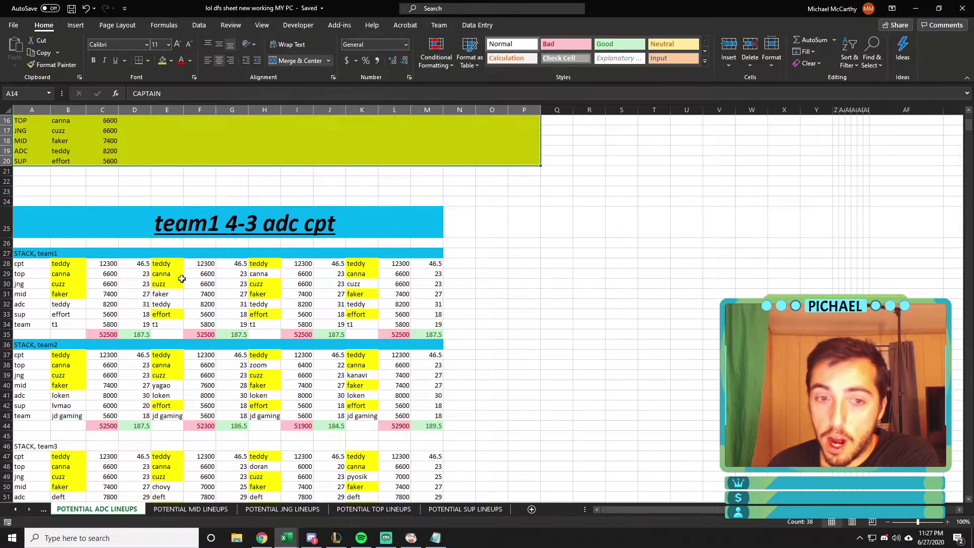
scroll(221, 254, down, 1)
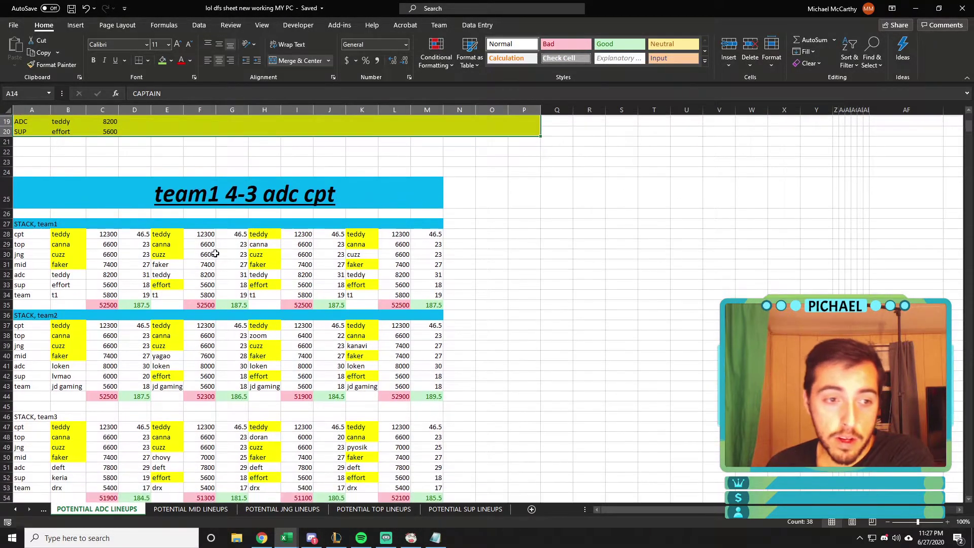
scroll(101, 239, down, 2)
drag(34, 177, 449, 253)
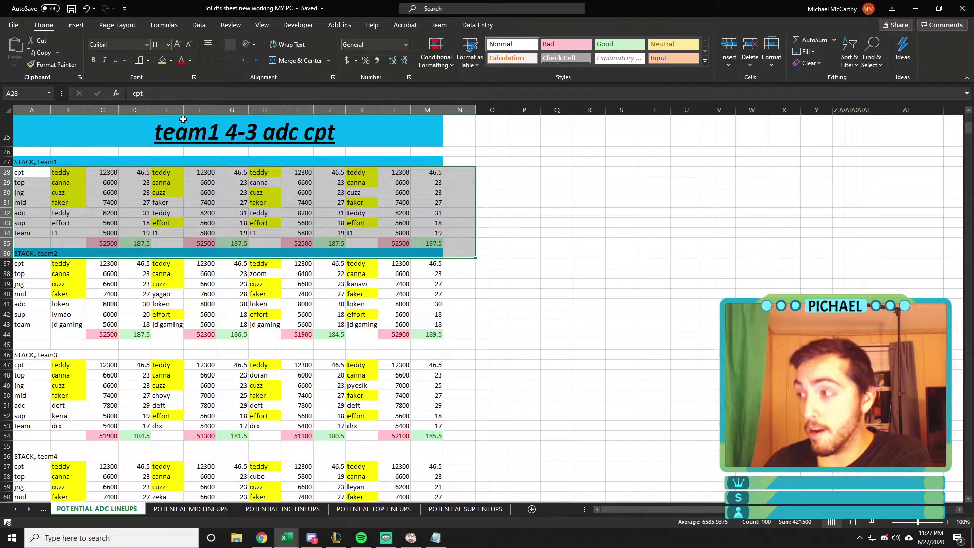
- Highlight the team2 stack block A36:M44, and its totals row C44:M44 on its own
click(104, 284)
drag(24, 253, 415, 335)
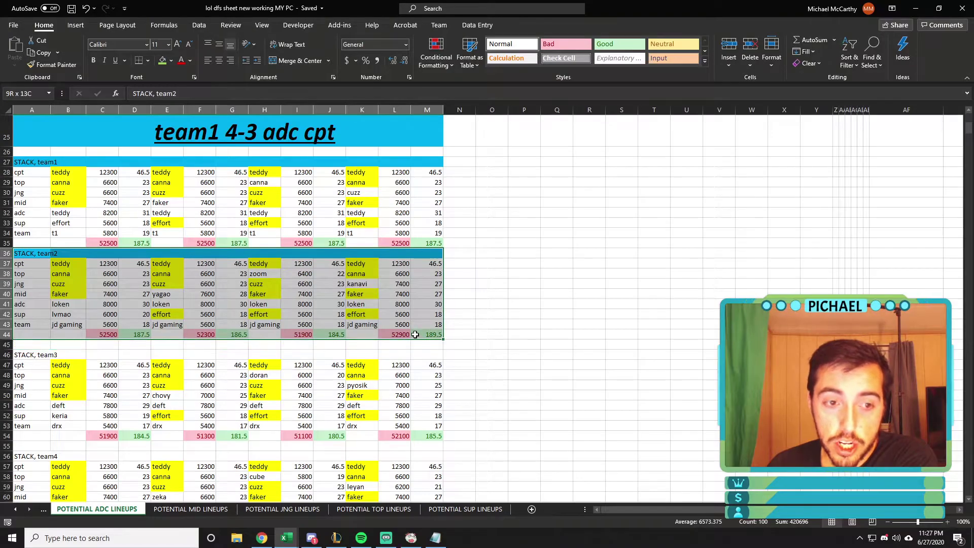
drag(35, 254, 450, 346)
click(107, 335)
drag(107, 335, 436, 336)
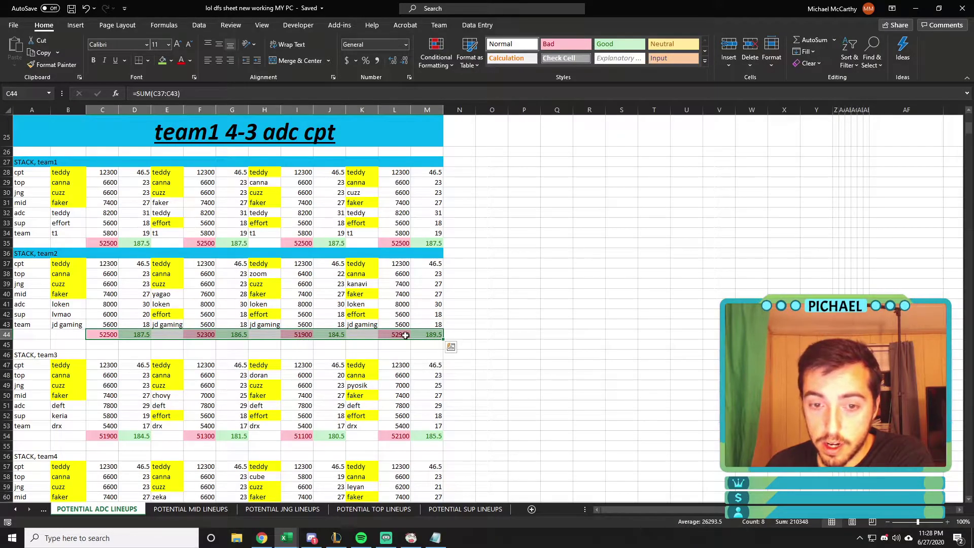
- Highlight the whole team2 stack block again, followed by the team3 stack block A46:M54
scroll(337, 333, down, 3)
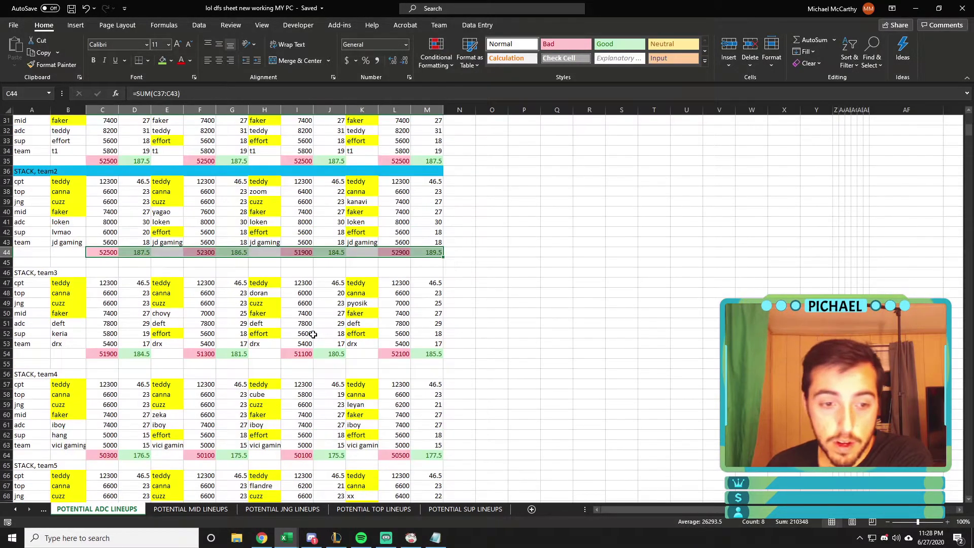
drag(31, 141, 429, 222)
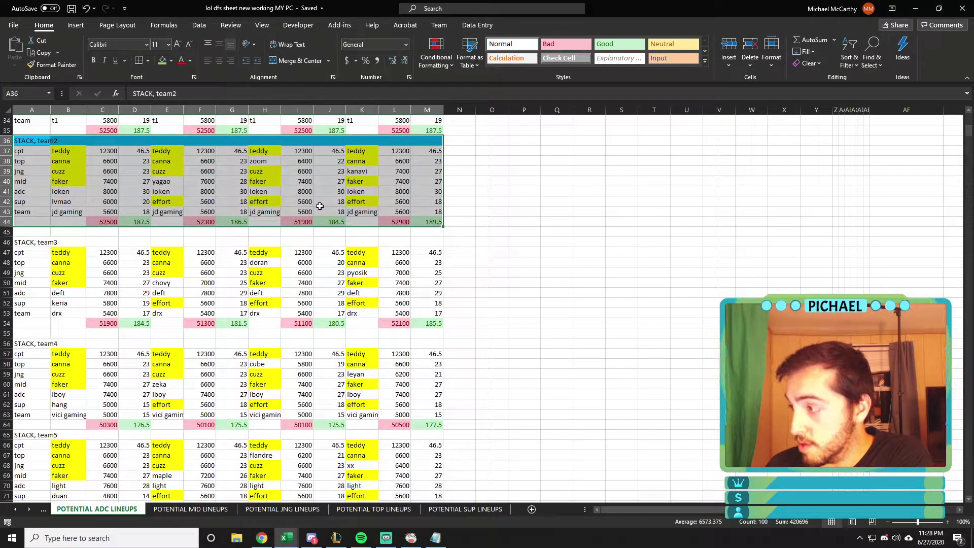
drag(23, 242, 434, 321)
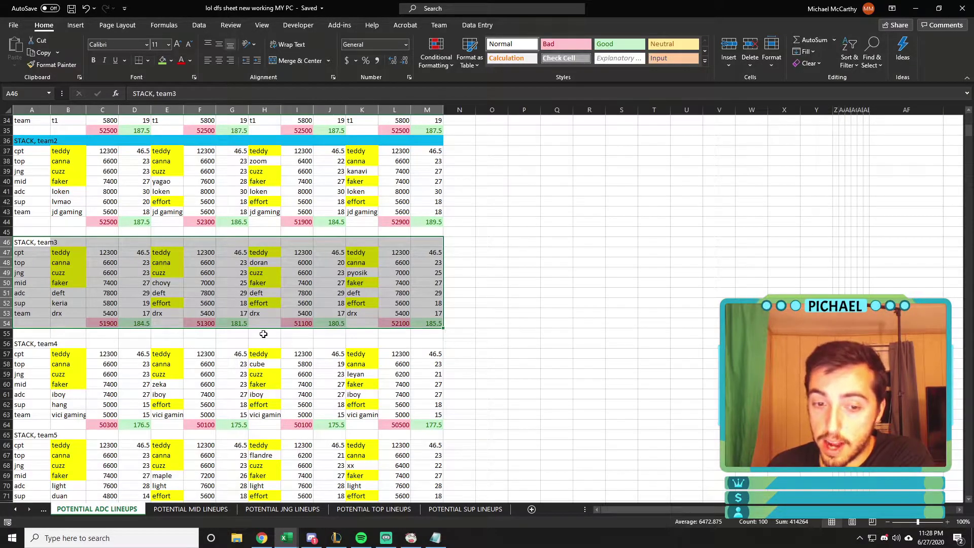
scroll(263, 334, down, 1)
scroll(263, 333, up, 1)
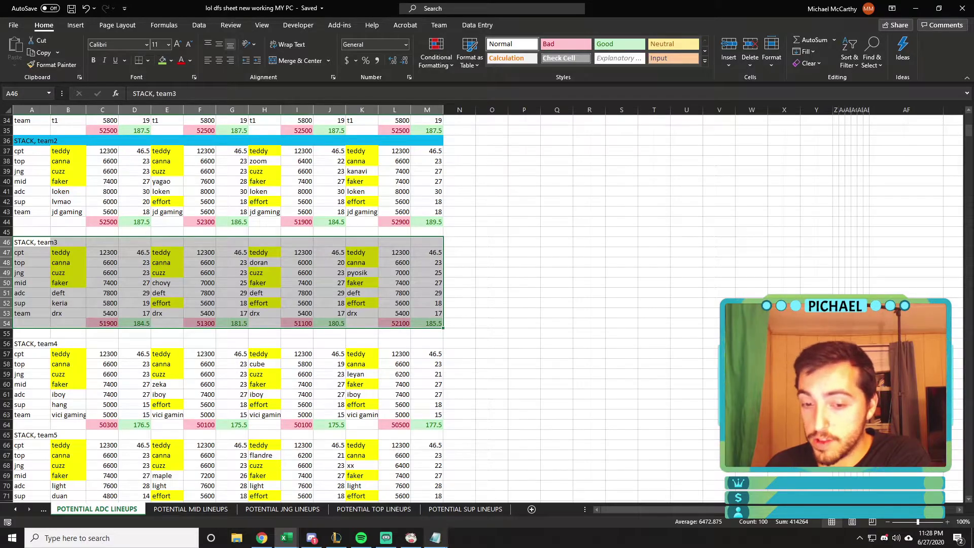
mouse_move(435, 543)
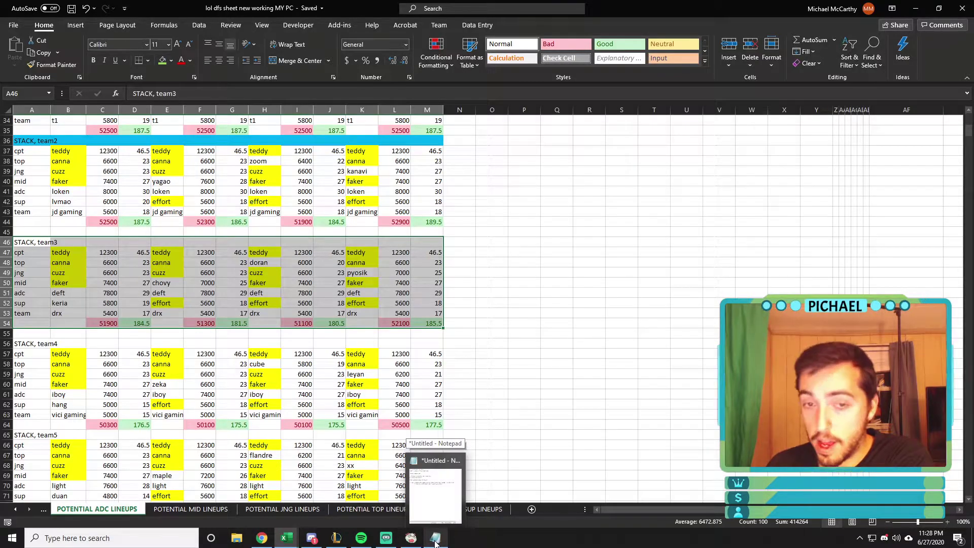
key(ctrl+v)
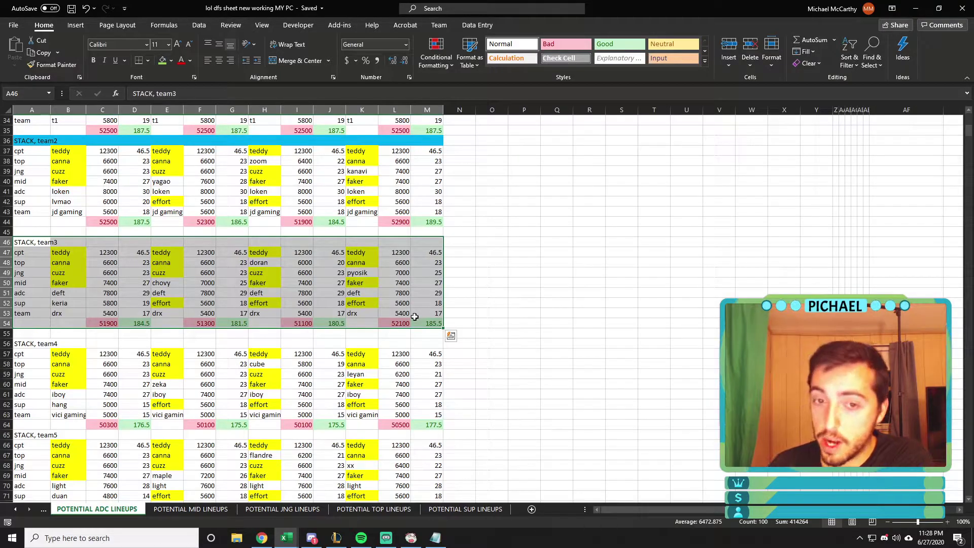
key(Escape)
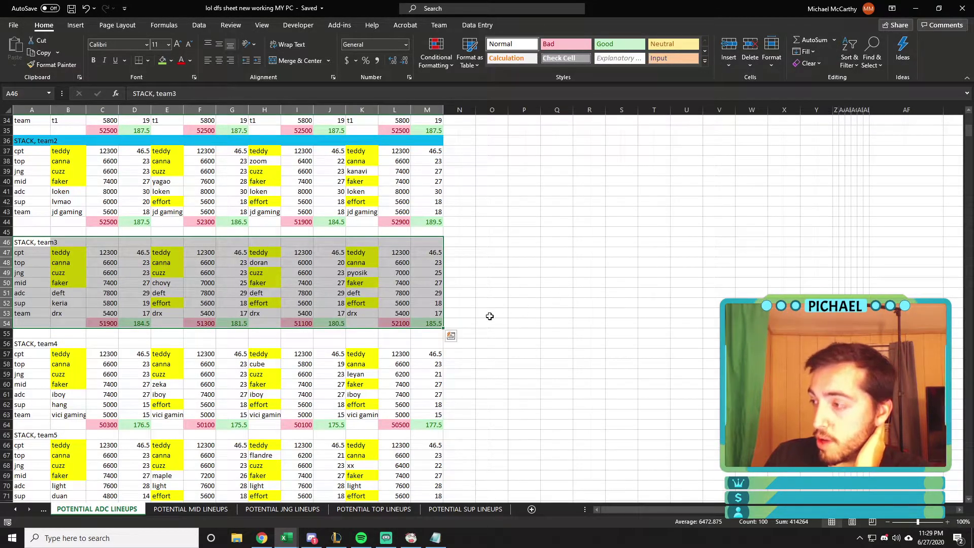
- Highlight the team4 stack block, and extend the highlight over the team4 and team5 blocks together, A56:M73
scroll(327, 374, down, 1)
drag(29, 315, 428, 396)
scroll(304, 414, down, 3)
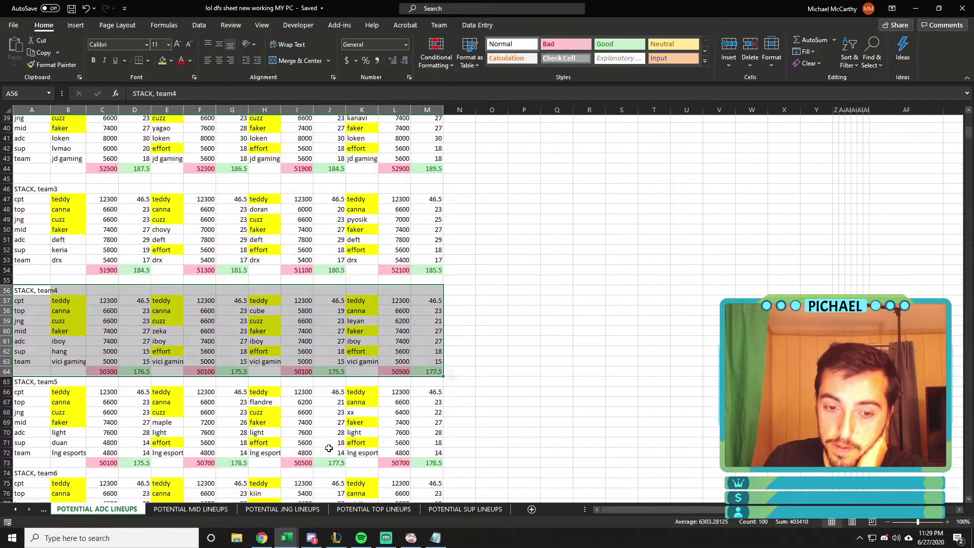
drag(29, 222, 440, 394)
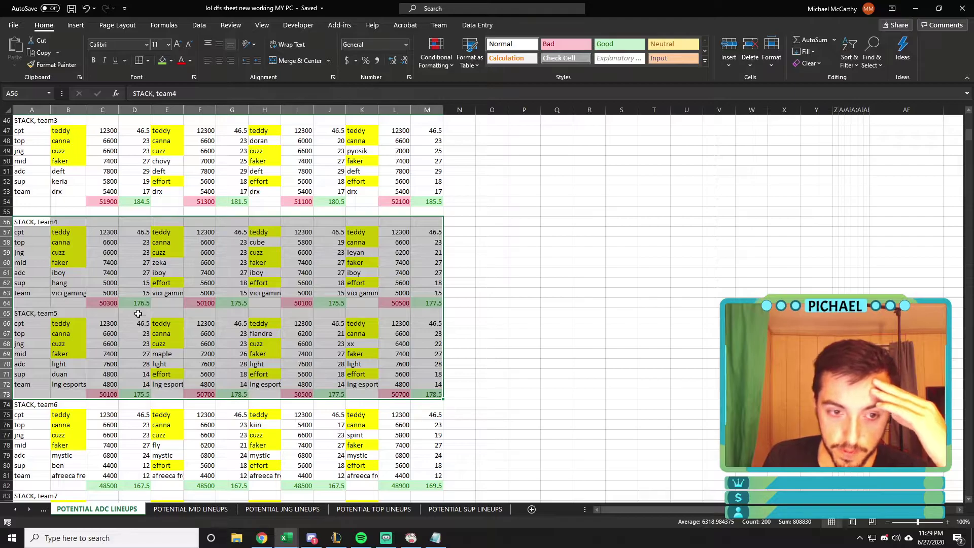
drag(23, 226, 437, 397)
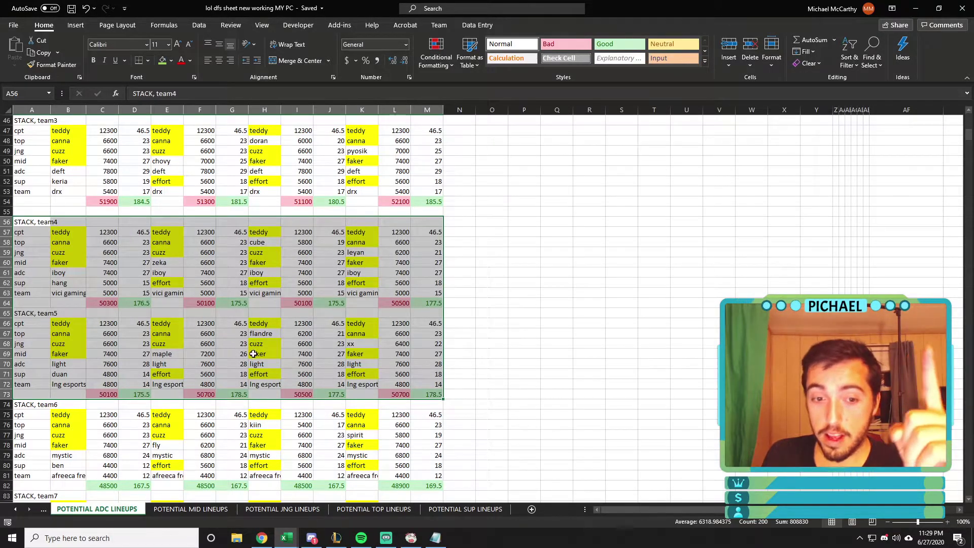
- In the third lineup column, highlight light with his salary in team5, and iboy and cube with theirs in team4
drag(265, 366, 304, 364)
key(ctrl+v)
drag(265, 273, 304, 272)
key(ctrl+v)
drag(276, 242, 305, 243)
key(ctrl+v)
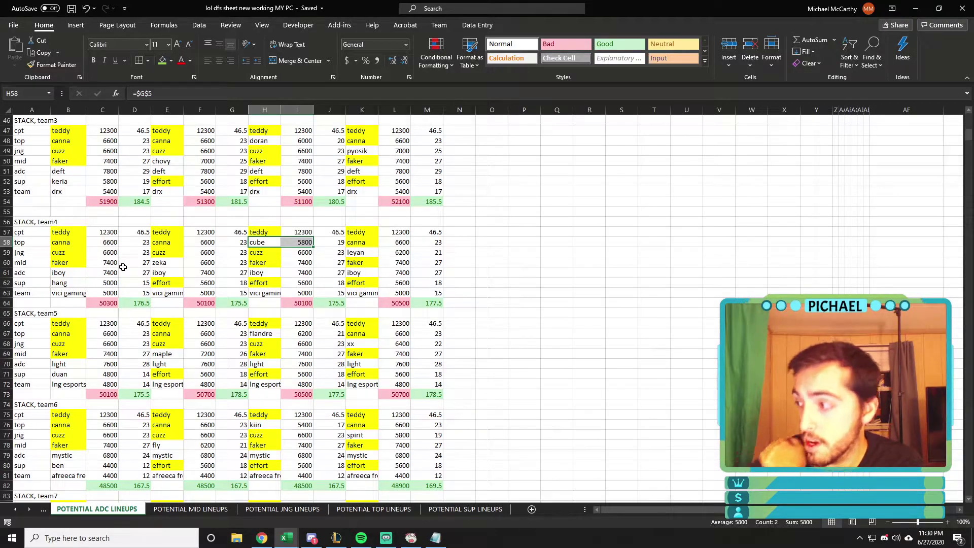
- Highlight the team4 stack block A56:M64 and its team row, and select the iboy entries in its third and fourth lineups
click(31, 214)
drag(31, 221, 431, 305)
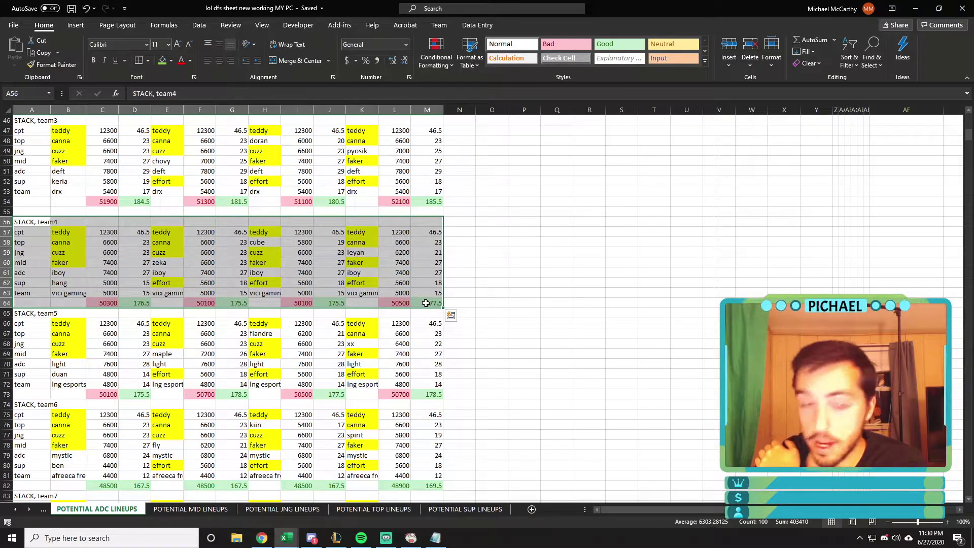
drag(38, 222, 431, 303)
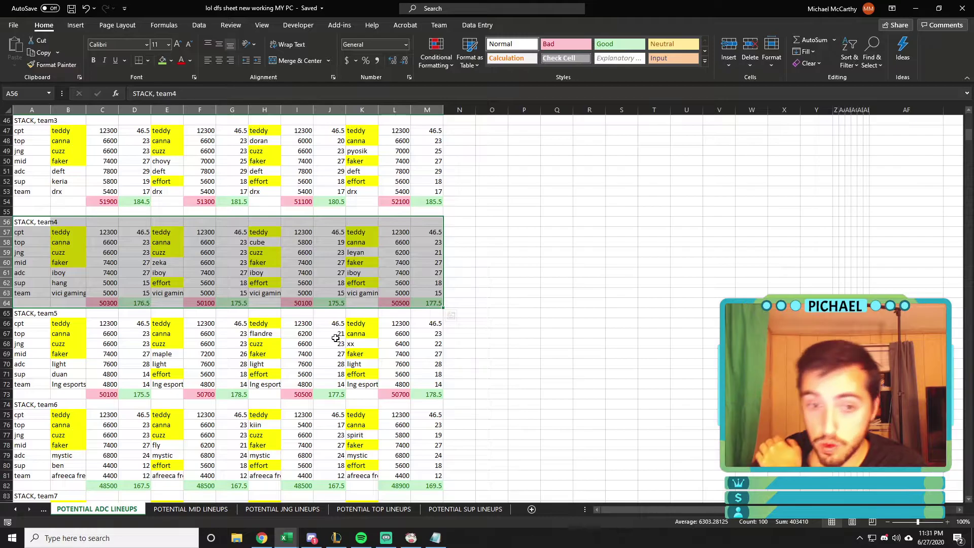
drag(37, 293, 406, 294)
click(269, 243)
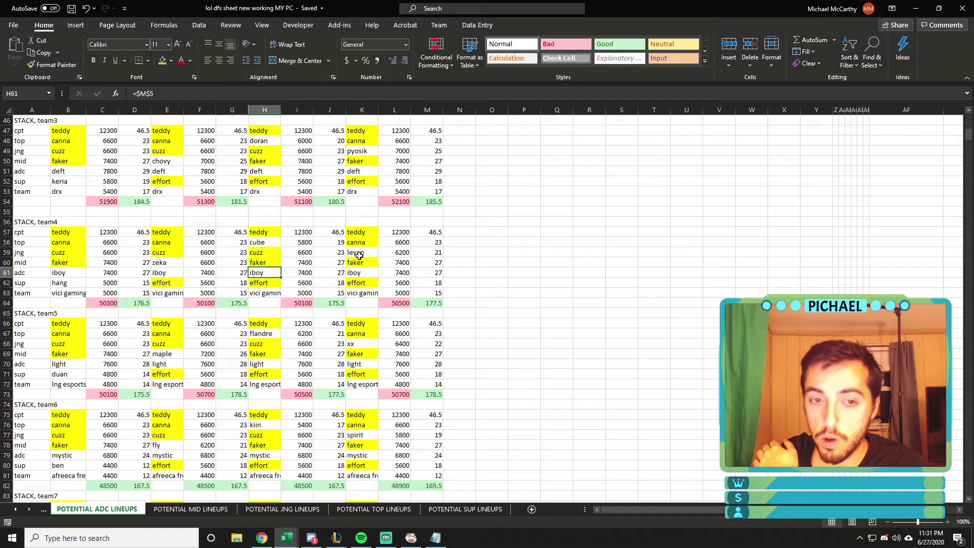
click(359, 272)
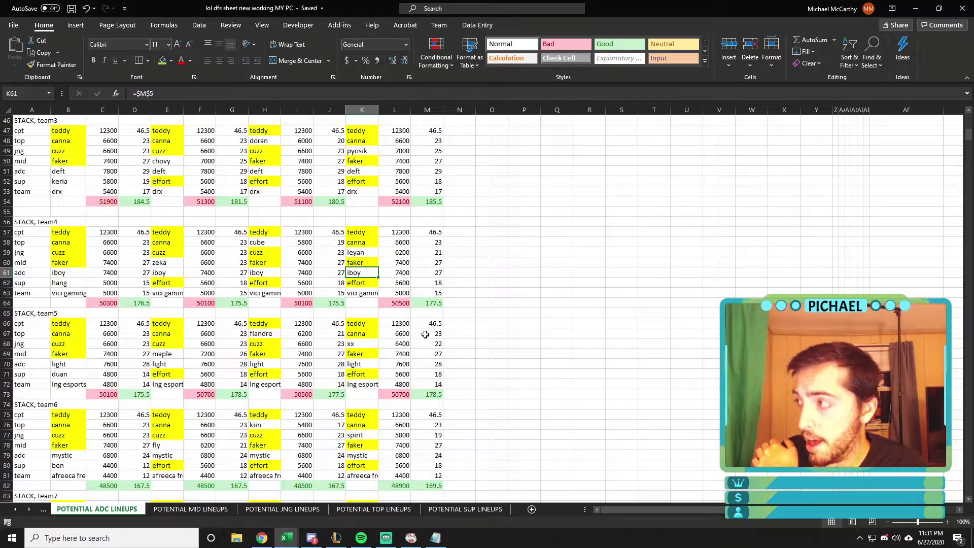
- Highlight the team6, team7 and team8 stack blocks one by one, and all three together as A74:M100
scroll(376, 355, down, 1)
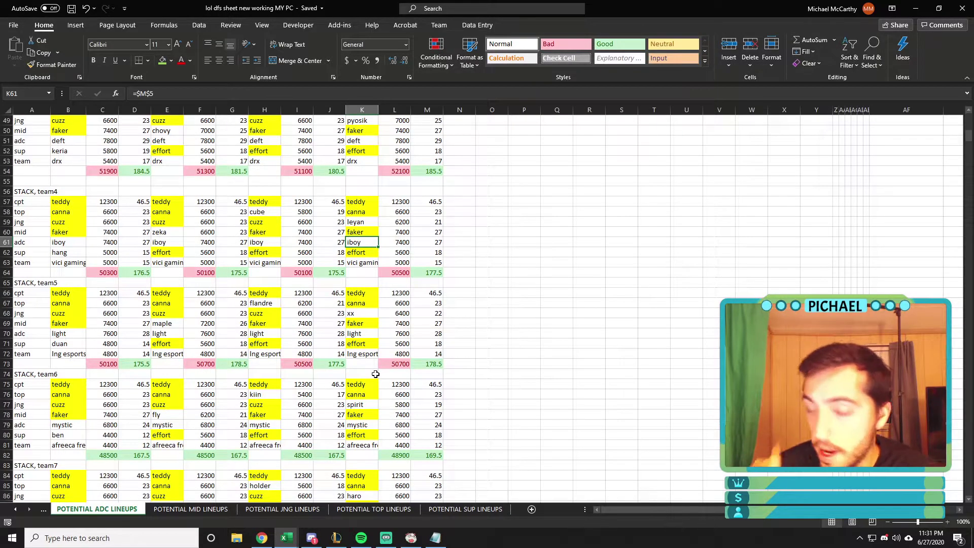
scroll(375, 374, down, 1)
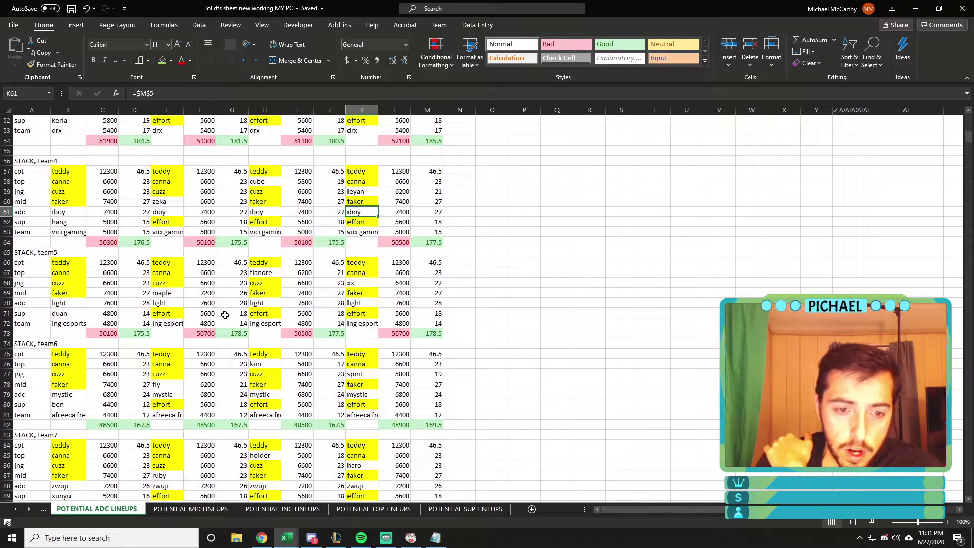
scroll(224, 312, down, 1)
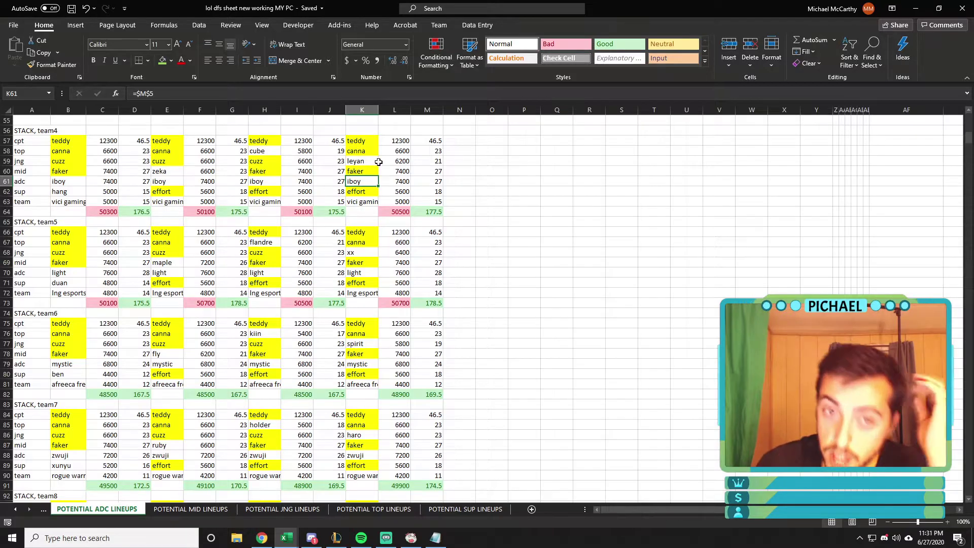
click(360, 139)
scroll(261, 348, down, 3)
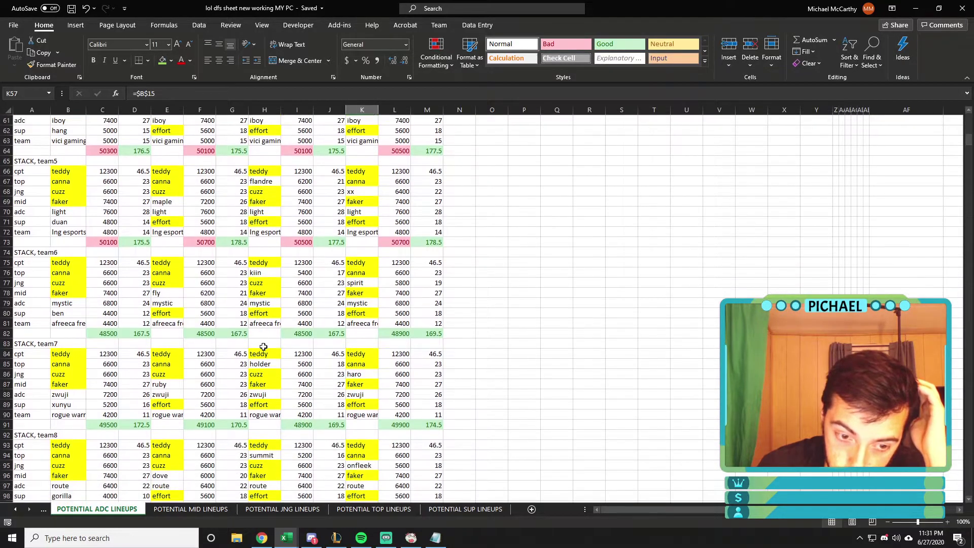
scroll(271, 345, down, 2)
scroll(279, 354, up, 2)
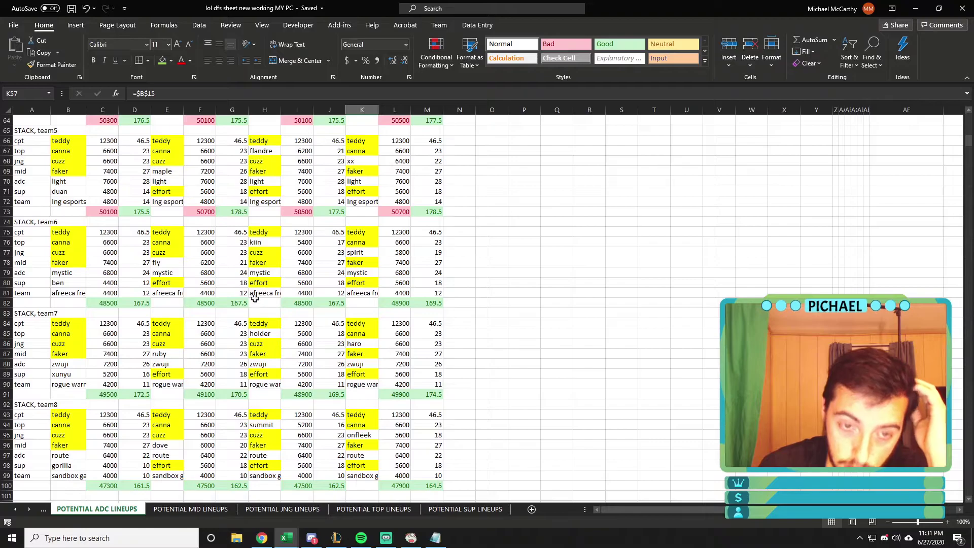
drag(31, 220, 442, 303)
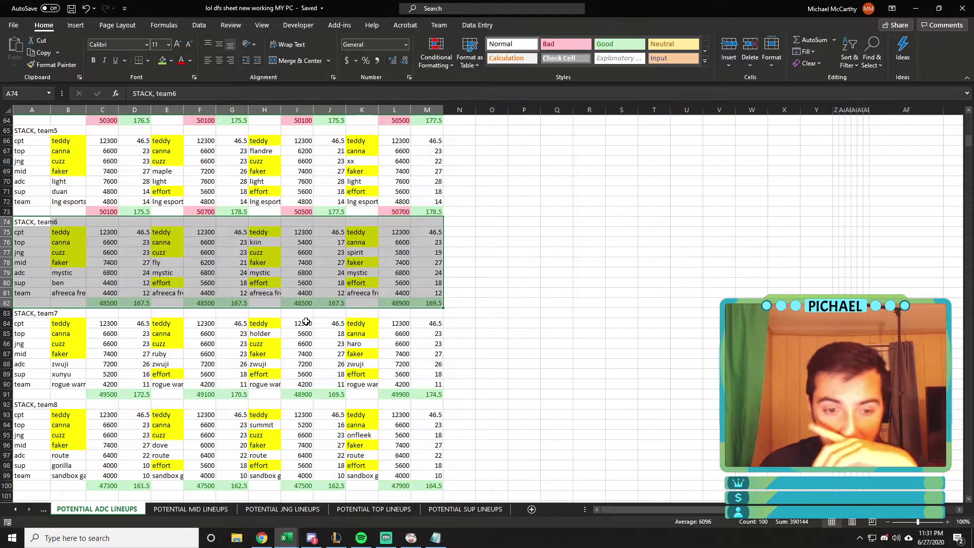
drag(29, 314, 425, 395)
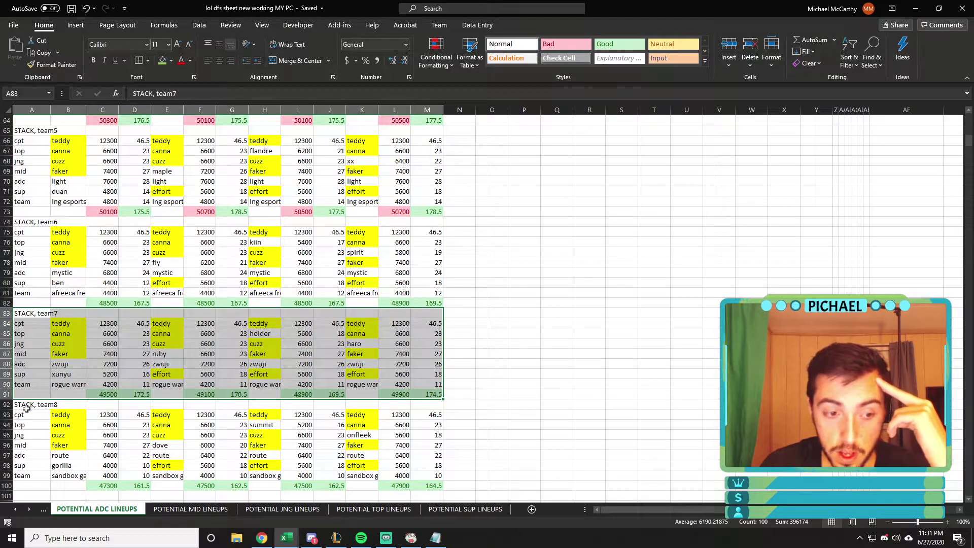
drag(27, 409, 437, 476)
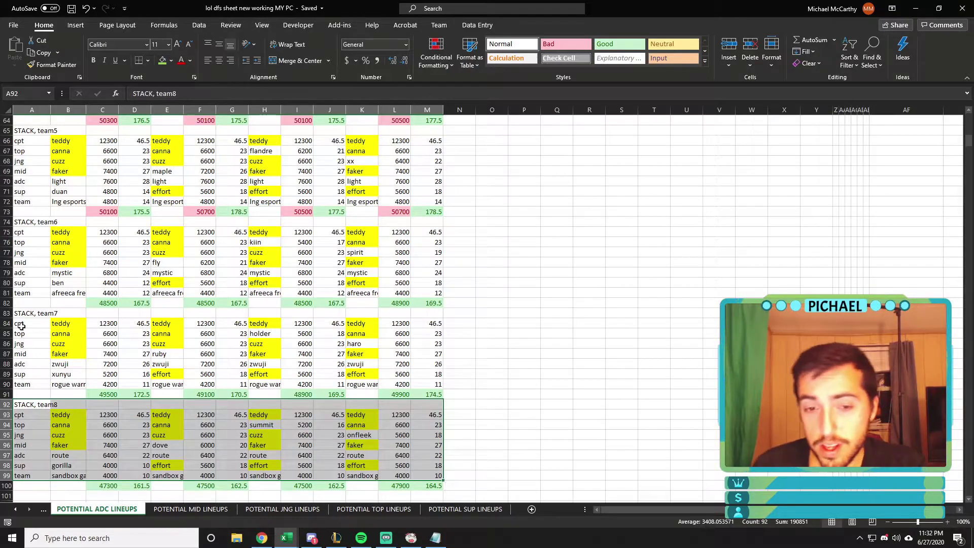
click(102, 242)
drag(32, 218, 437, 486)
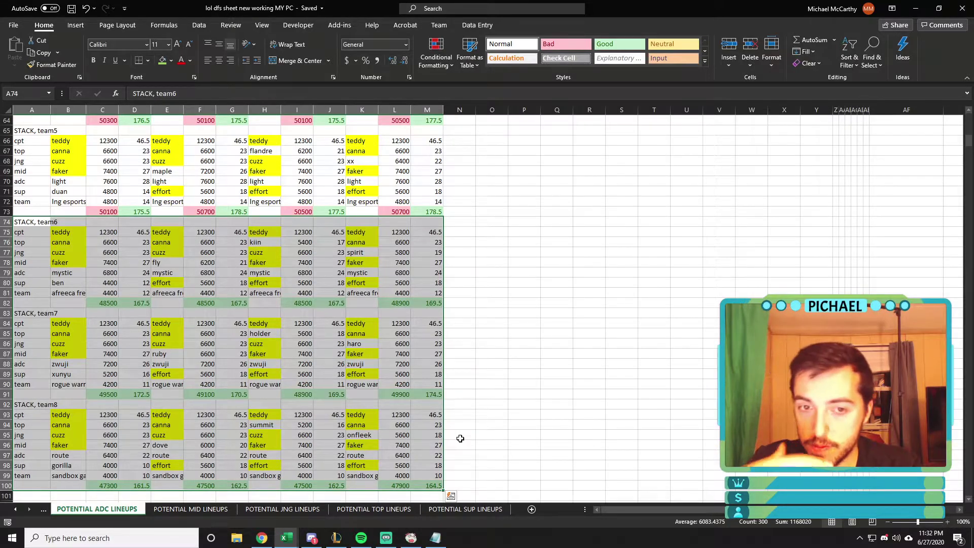
- Look over the stacks from team1 to team4 in the "team1 3-4 ADC CPT" section
scroll(460, 439, down, 19)
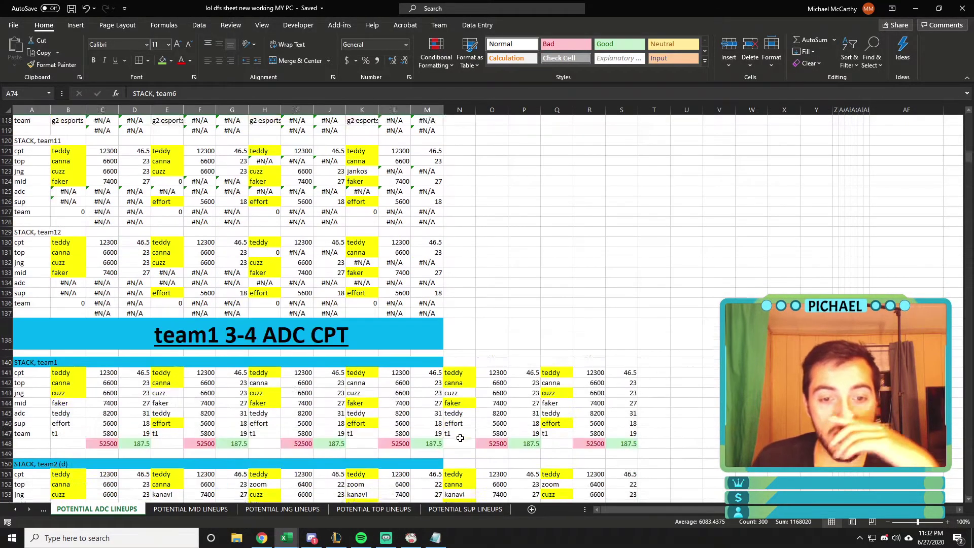
scroll(400, 300, down, 5)
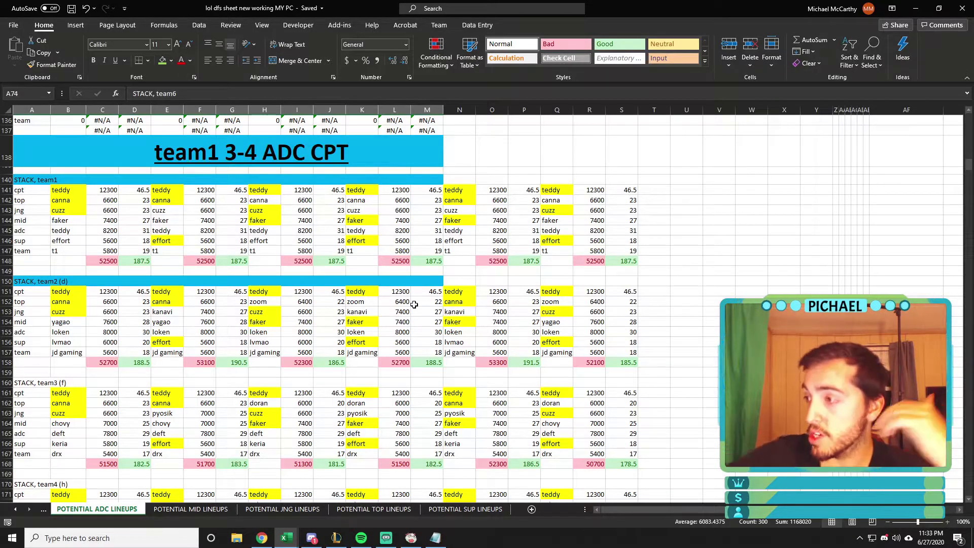
scroll(541, 323, down, 2)
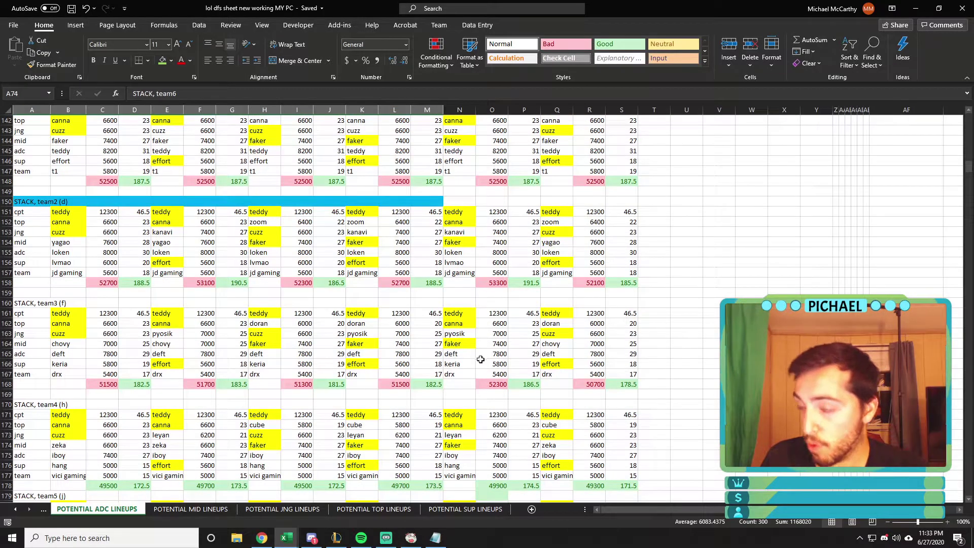
- Highlight the team4 and team5 stack blocks together in the 3-4 ADC captain section, settling on A170:S187
scroll(457, 368, down, 4)
drag(24, 283, 629, 465)
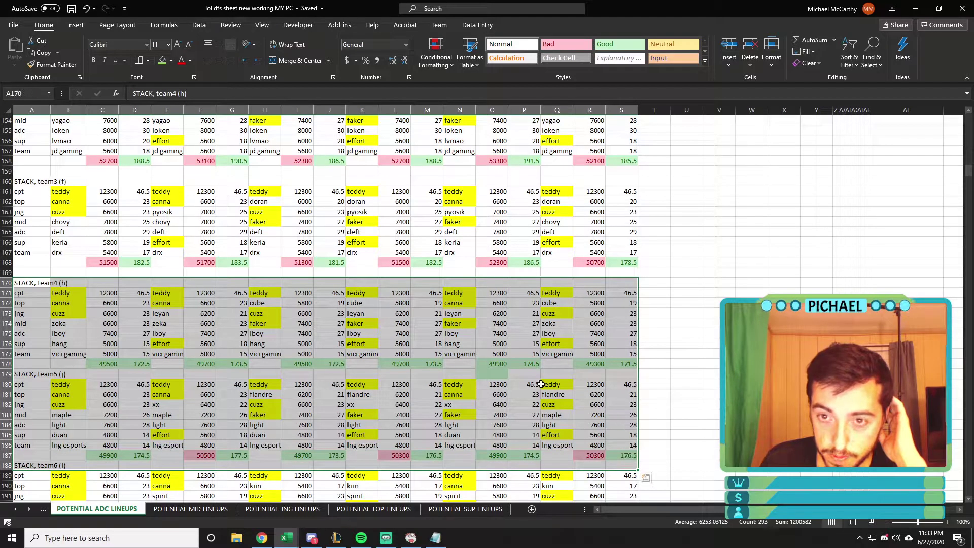
scroll(532, 355, up, 4)
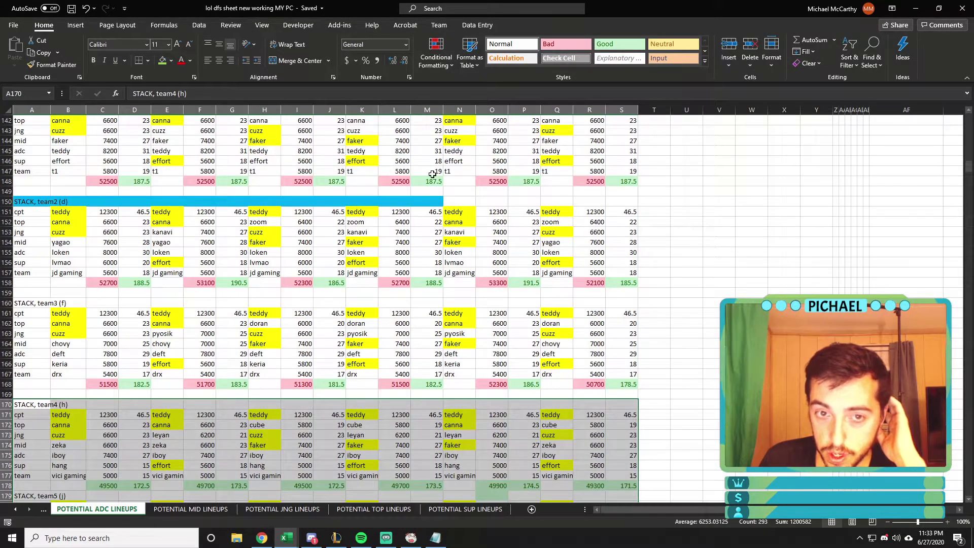
scroll(491, 197, down, 7)
drag(33, 190, 629, 365)
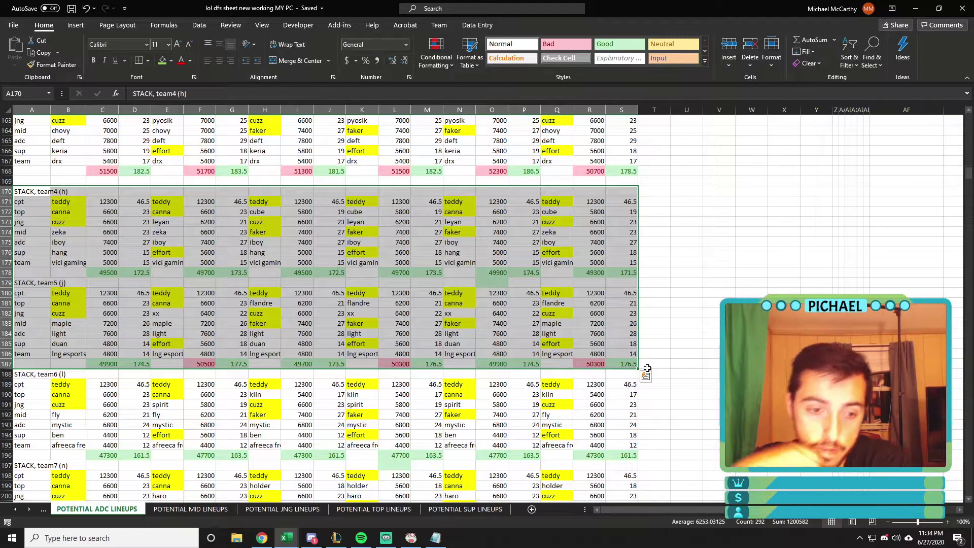
- Highlight the stack rows from team5 down to team8 in the 3-4 section, and clear the selection
scroll(648, 368, down, 3)
click(21, 301)
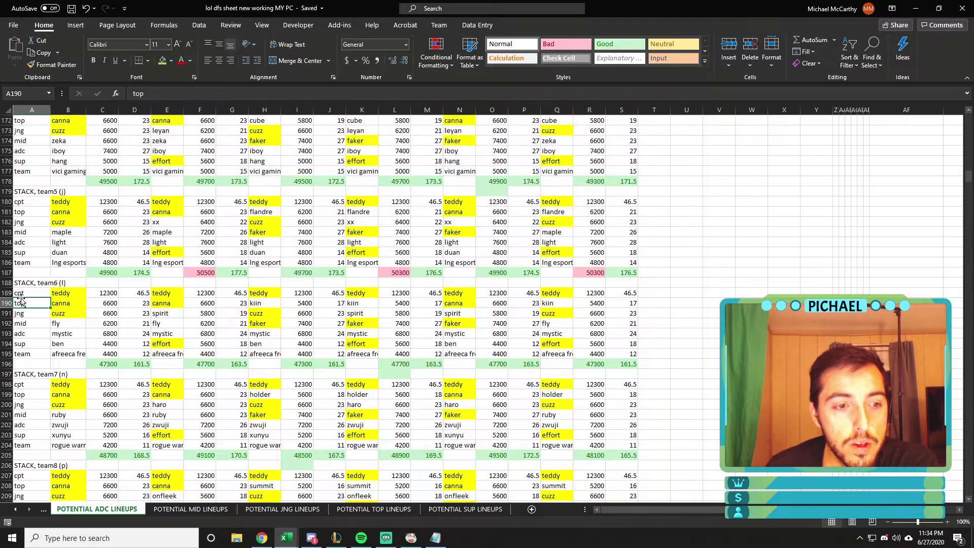
drag(34, 192, 711, 492)
click(784, 384)
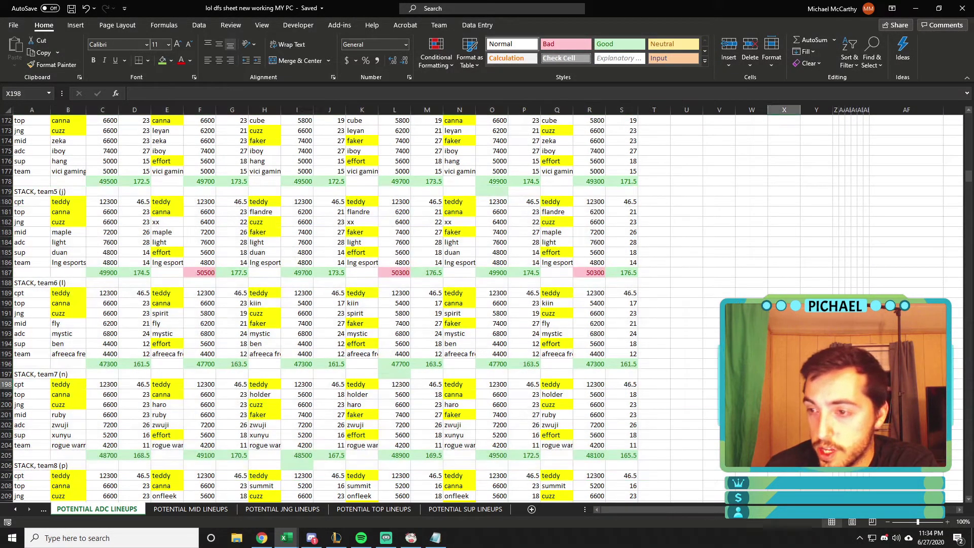
- In the salary table at the top of the sheet, check cuzz's salary and highlight the t1 and drx rows
drag(967, 199, 967, 118)
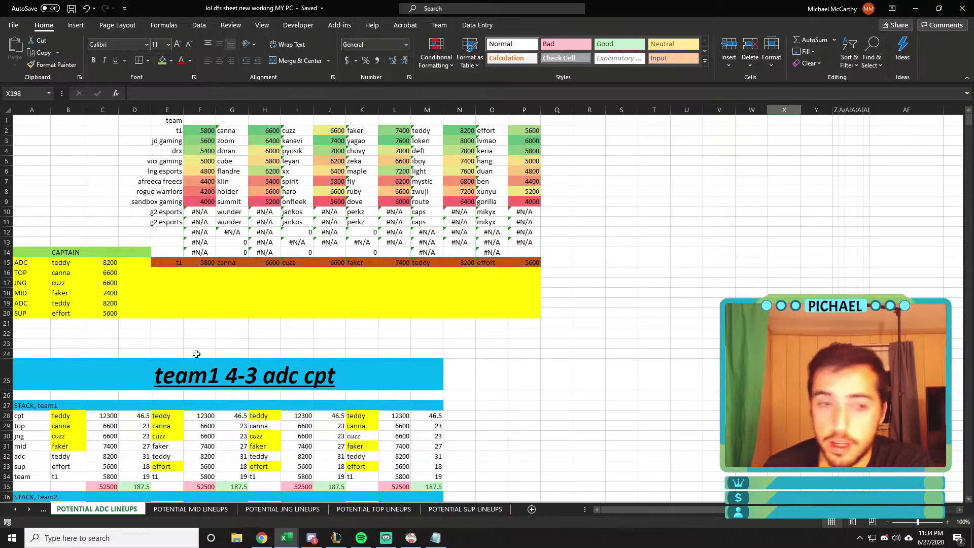
click(181, 263)
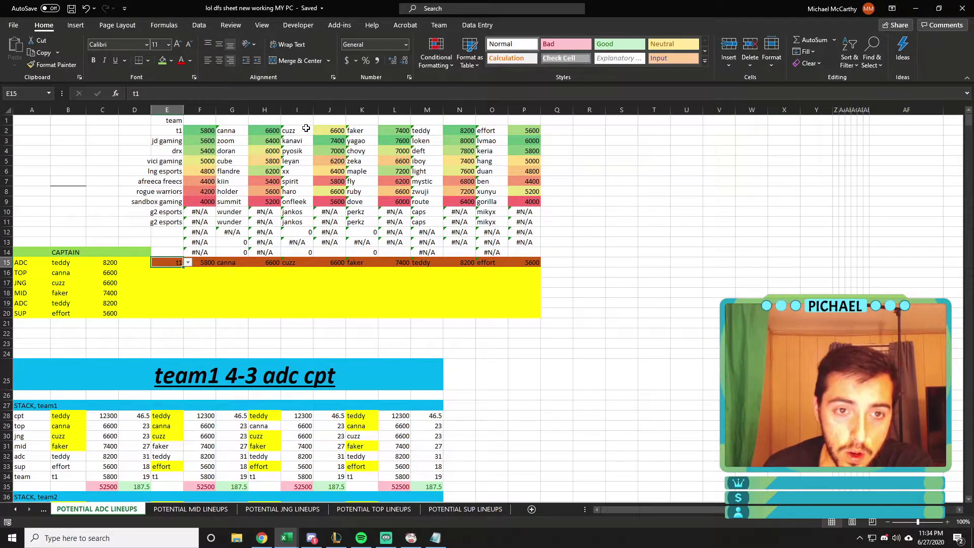
click(336, 131)
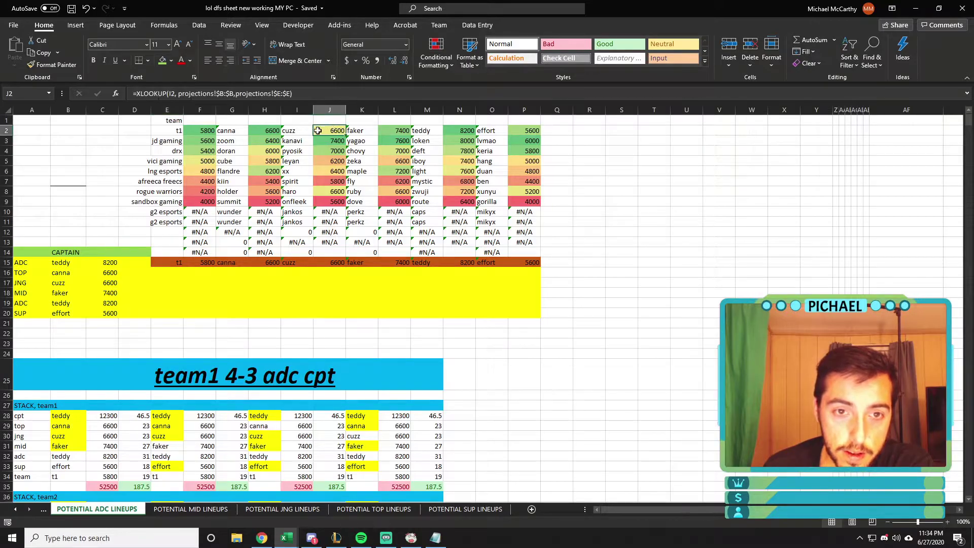
click(202, 131)
key(ctrl+shift+Right)
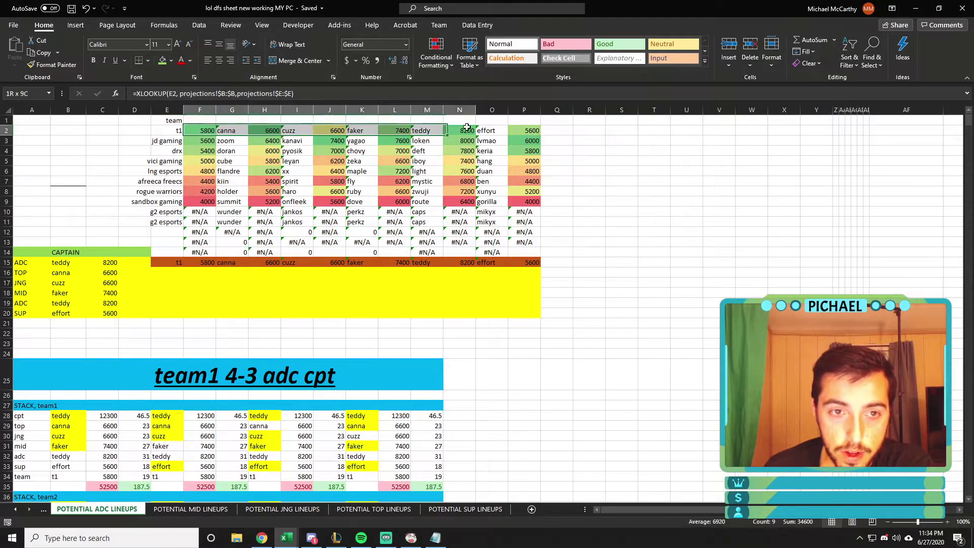
click(201, 151)
key(ctrl+shift+Right)
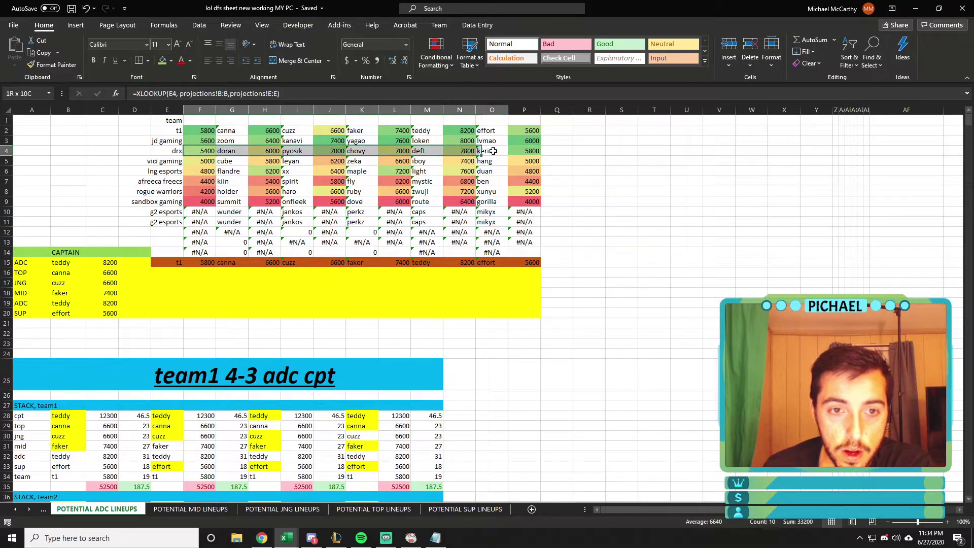
- Set the captain team in E15 to drx
click(168, 262)
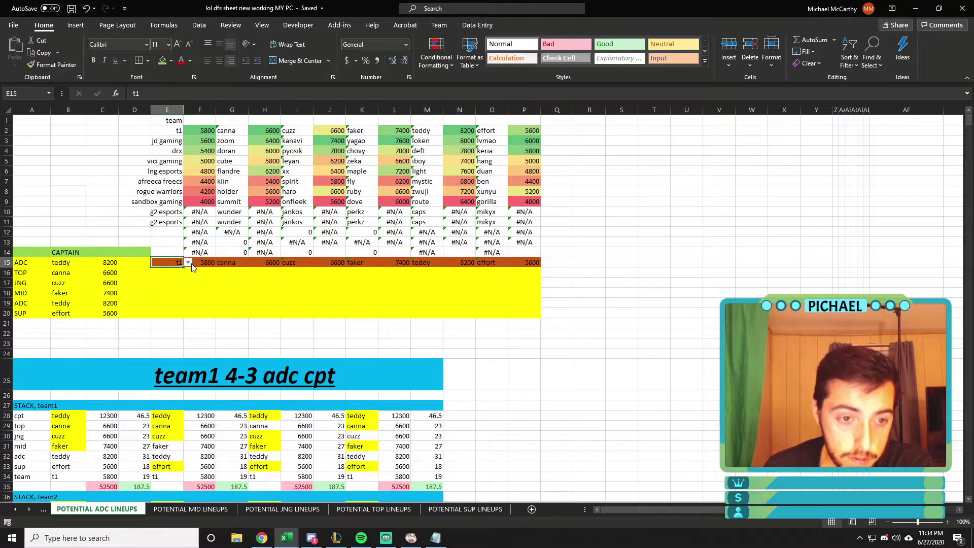
click(188, 262)
click(159, 284)
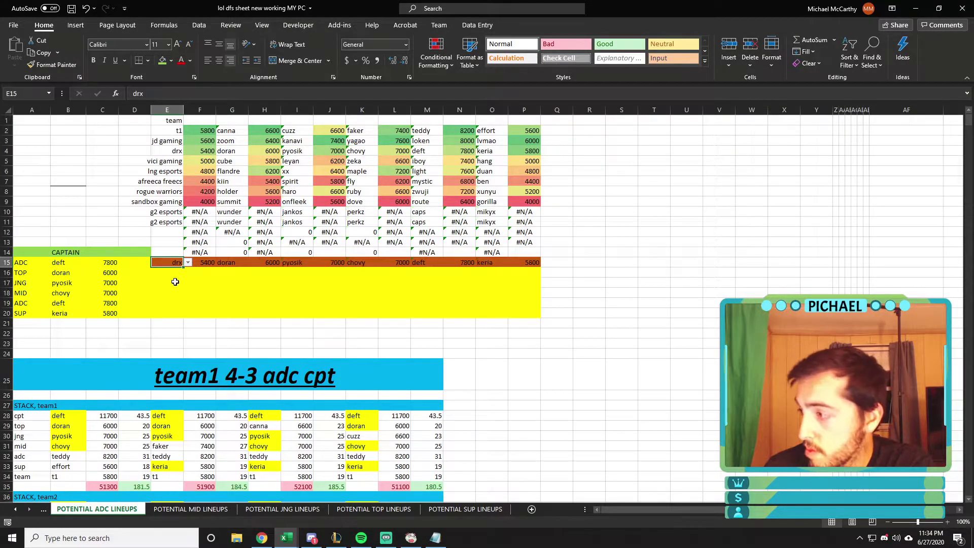
click(533, 334)
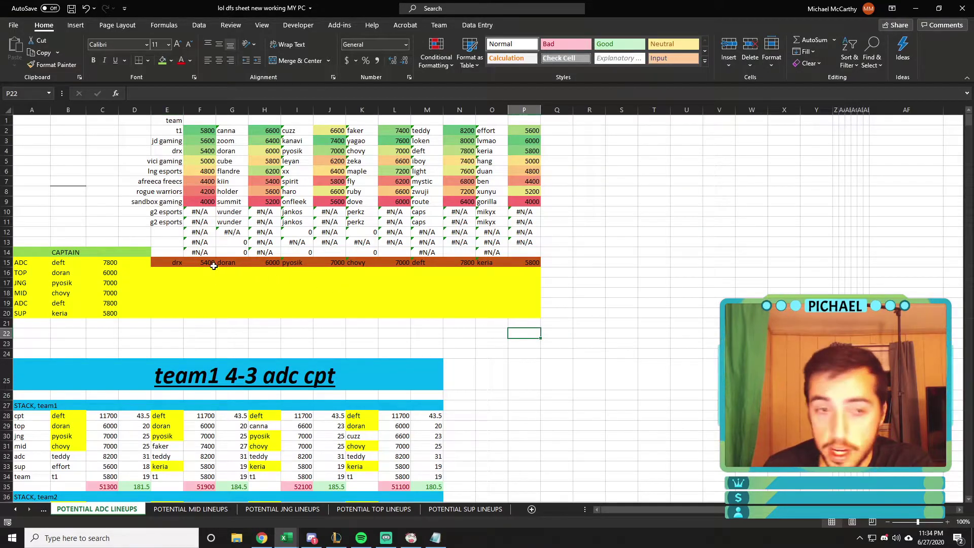
- Change the captain team in E15 to jd gaming
click(177, 262)
click(187, 263)
scroll(190, 282, up, 2)
click(168, 277)
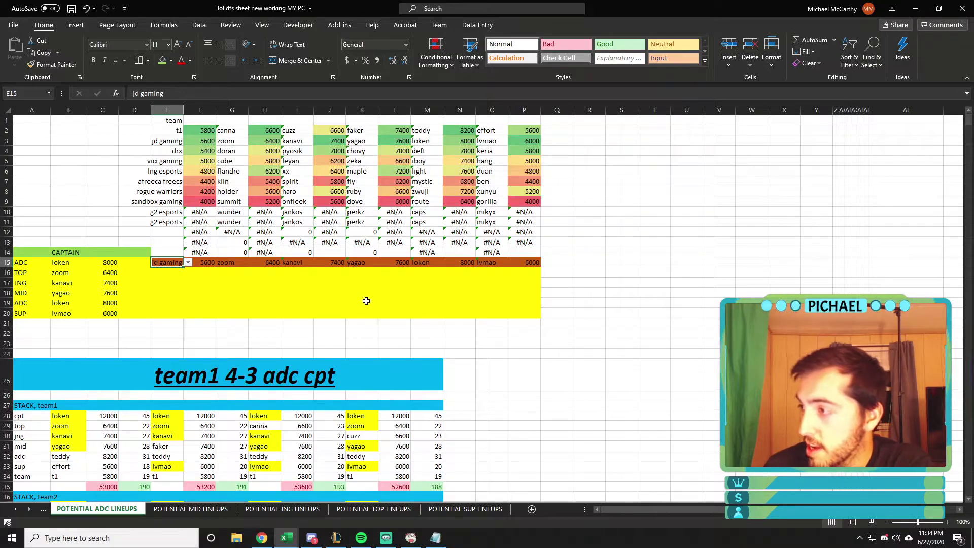
click(396, 292)
- Highlight the team1 and team2 stack blocks A27:M44 in the "team1 4-3 adc cpt" section
scroll(327, 307, down, 5)
scroll(328, 308, down, 2)
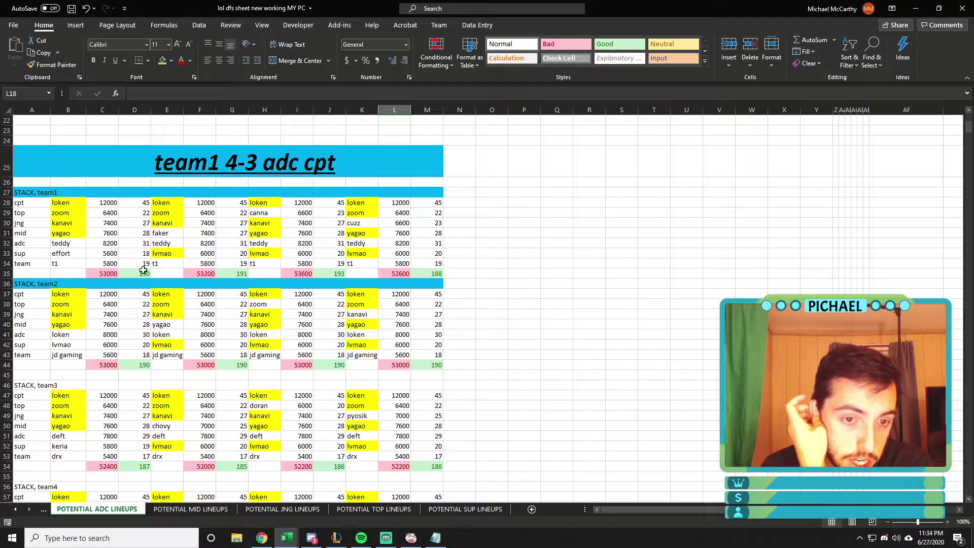
click(29, 213)
drag(30, 193, 441, 360)
scroll(441, 361, down, 3)
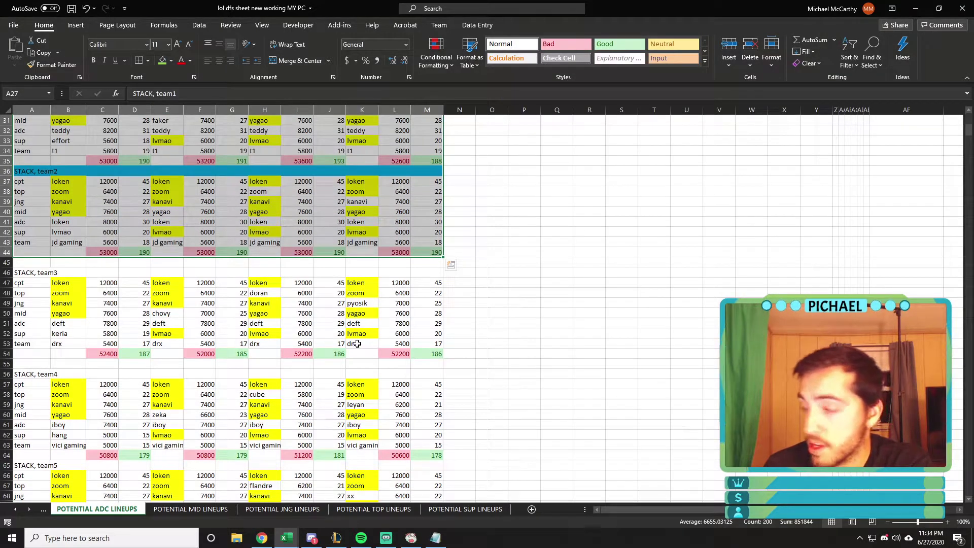
- Highlight the team4 and team5 stack blocks A56:M73 for the jd gaming captain lineups
scroll(358, 343, down, 2)
drag(30, 313, 421, 482)
scroll(211, 314, down, 2)
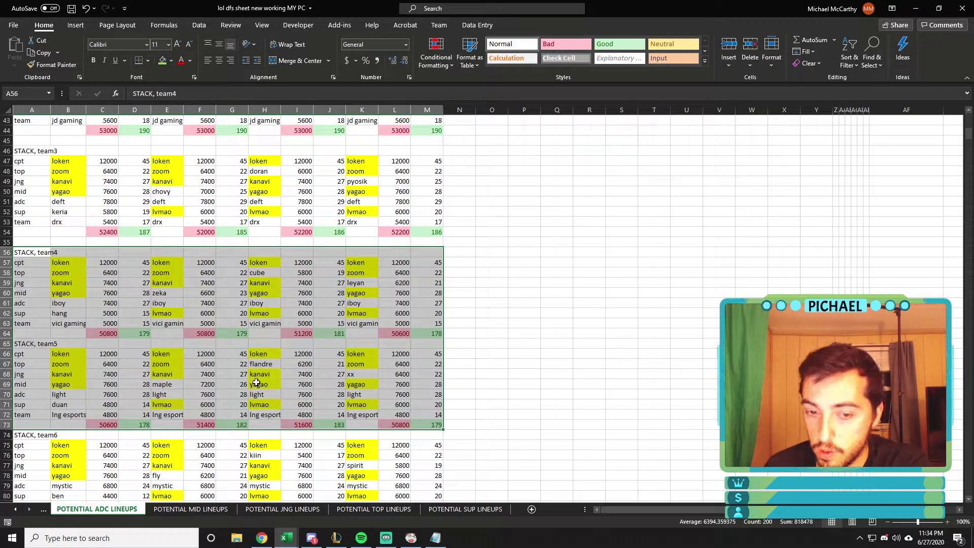
scroll(252, 390, down, 4)
scroll(252, 391, down, 1)
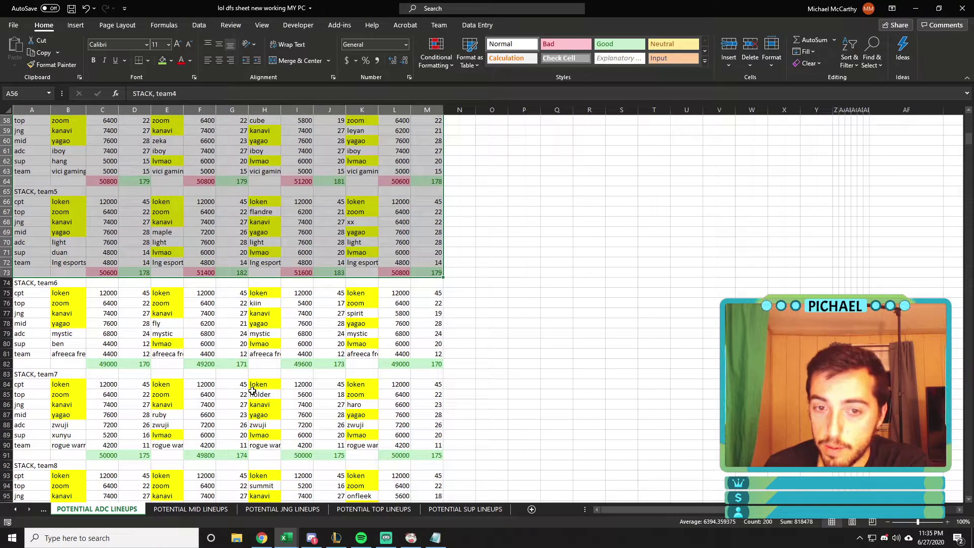
- Highlight the team6, team7 and team8 stack blocks together as A74:M100
scroll(253, 390, up, 1)
drag(36, 314, 442, 496)
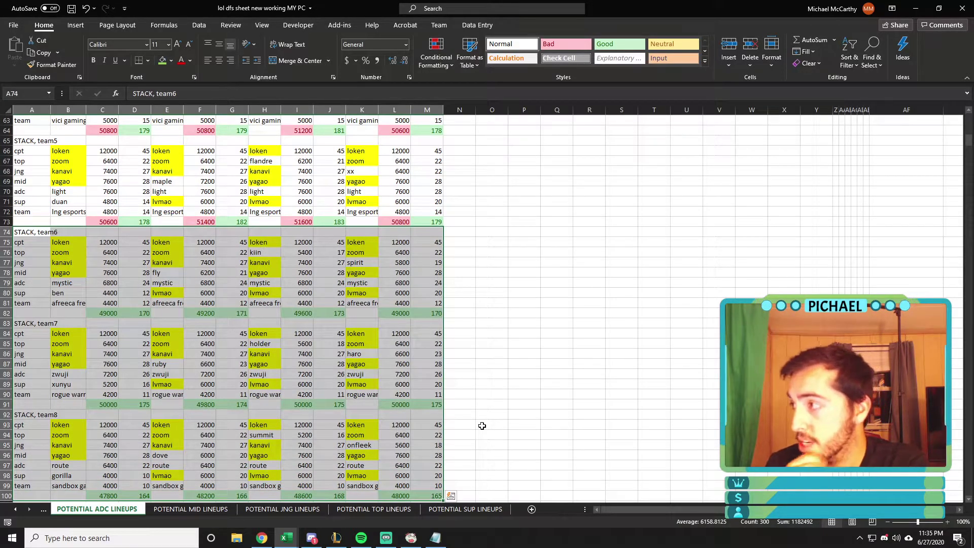
scroll(482, 426, down, 4)
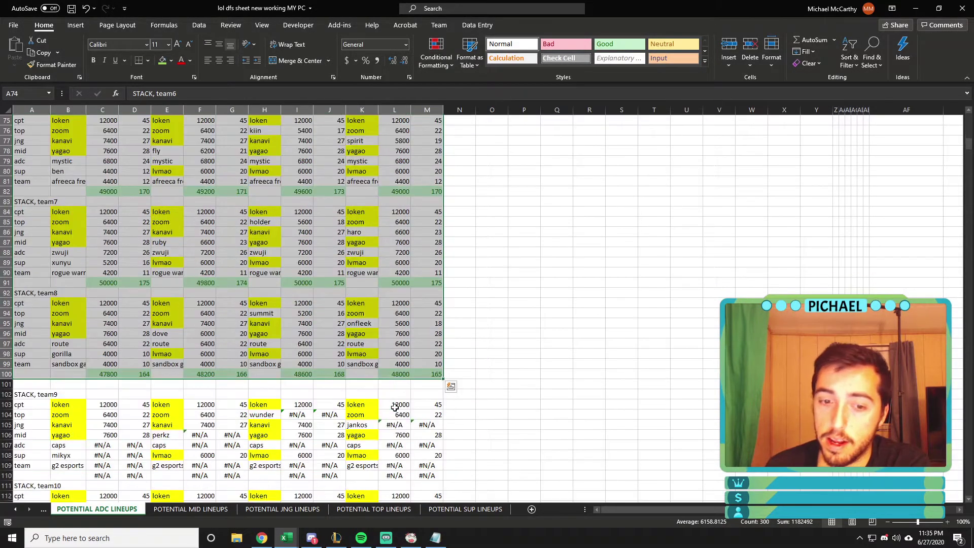
scroll(437, 410, up, 2)
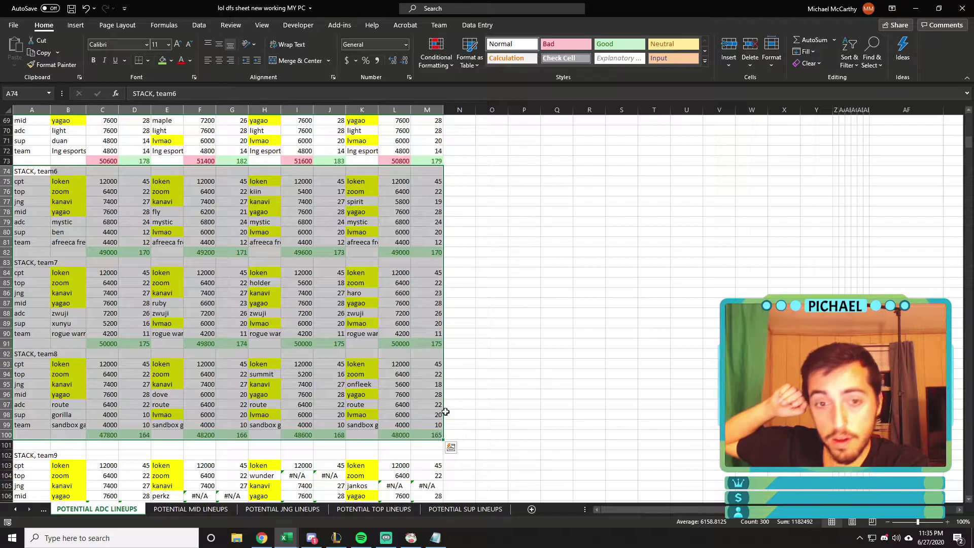
- In the 3-4 section, highlight the team3 stack block A160:S168, and the team4 and team5 blocks A170:S187
scroll(558, 398, down, 14)
scroll(587, 431, down, 12)
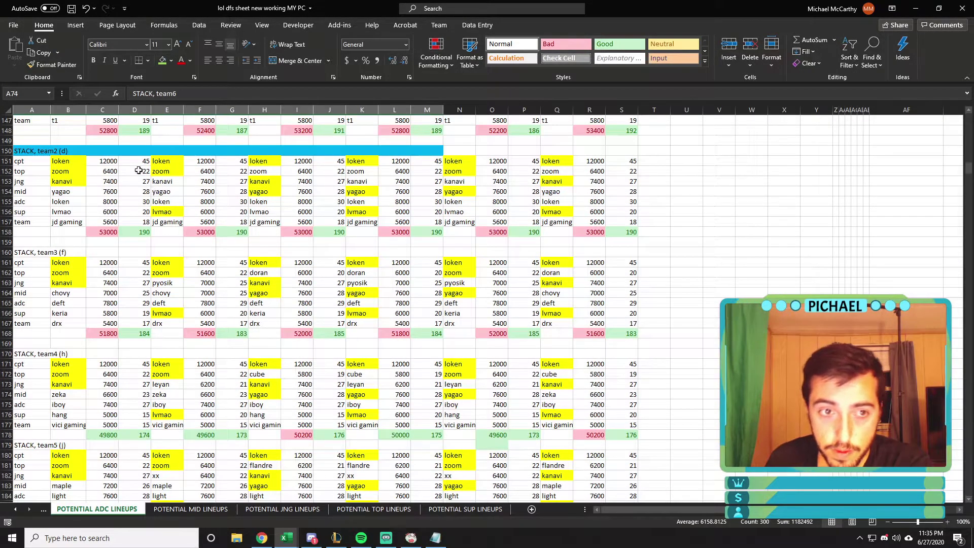
drag(24, 253, 620, 335)
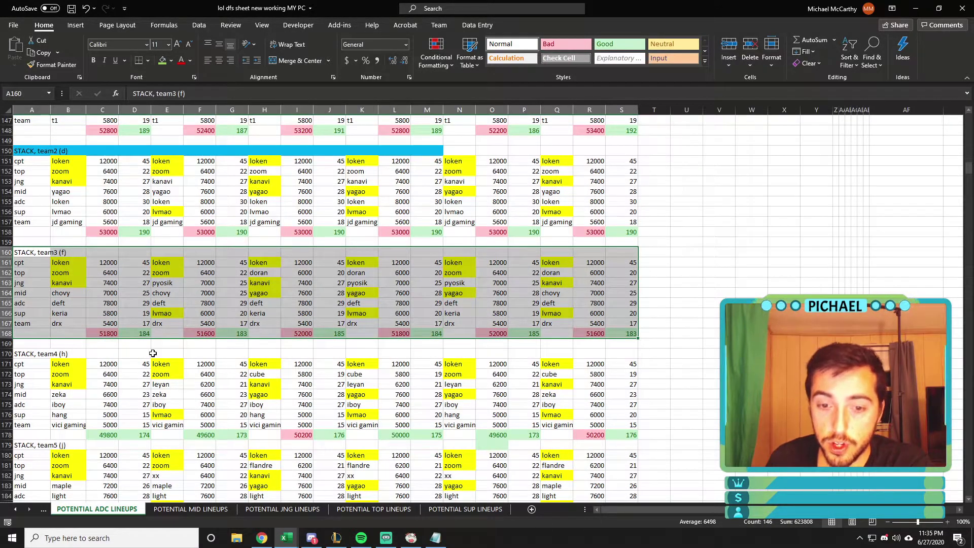
scroll(152, 350, down, 4)
drag(22, 232, 634, 405)
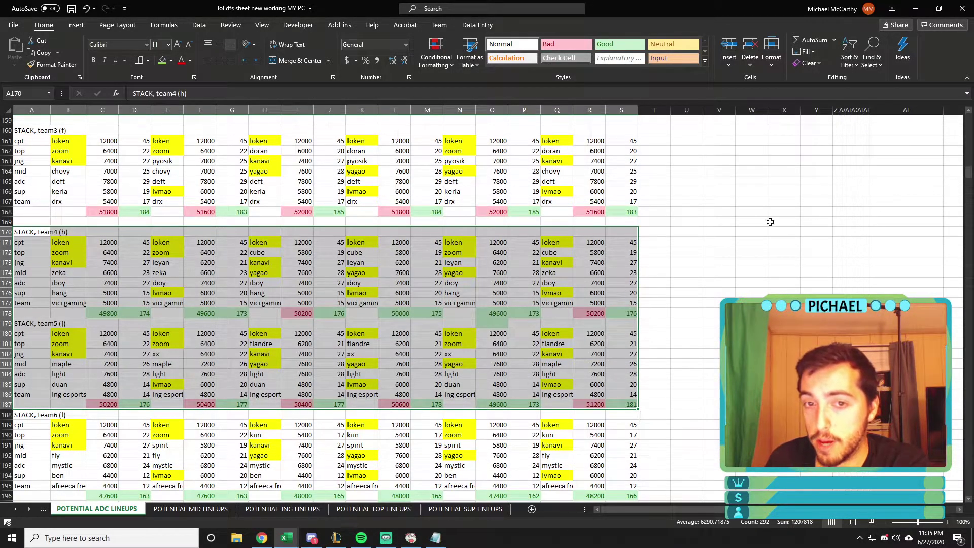
- Switch the captain team in E15 from jd gaming to drx
drag(969, 178, 969, 121)
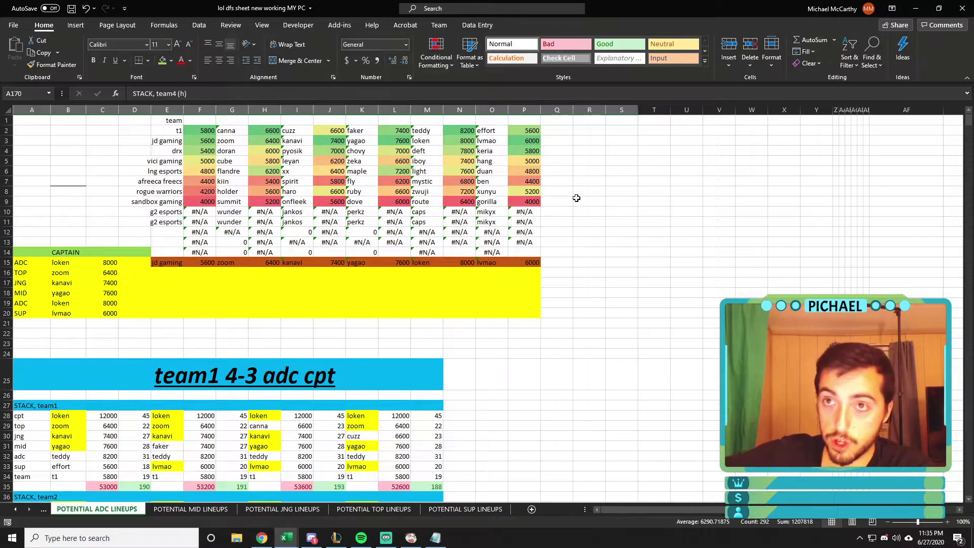
click(164, 263)
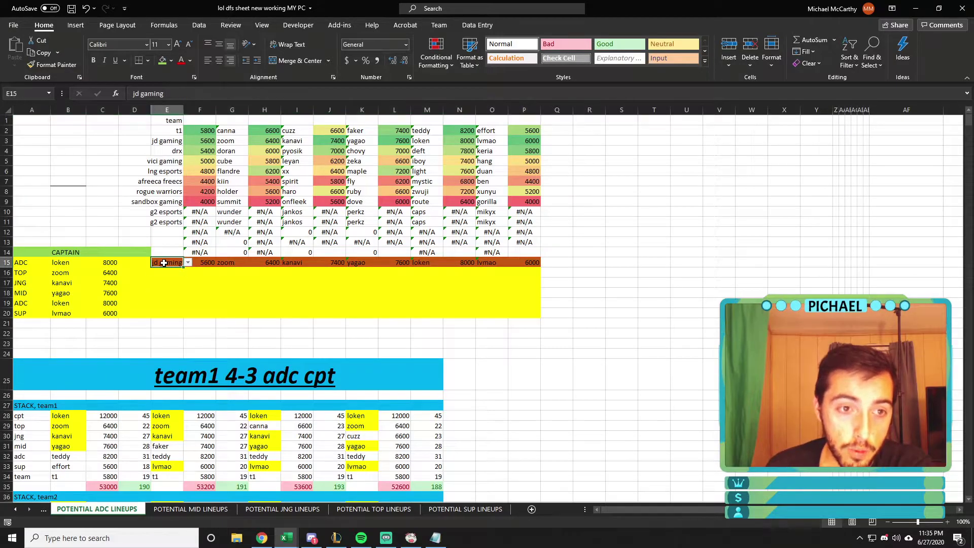
click(189, 262)
click(170, 282)
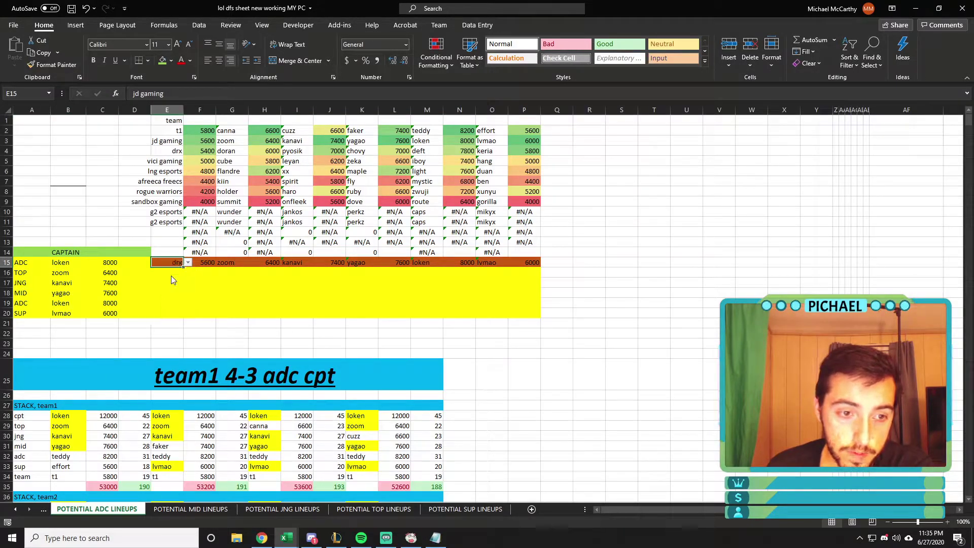
click(205, 302)
- In the Notepad notes, write guideline 2 as "find stack combinations where only one of the options fits for 2 teams."
click(436, 538)
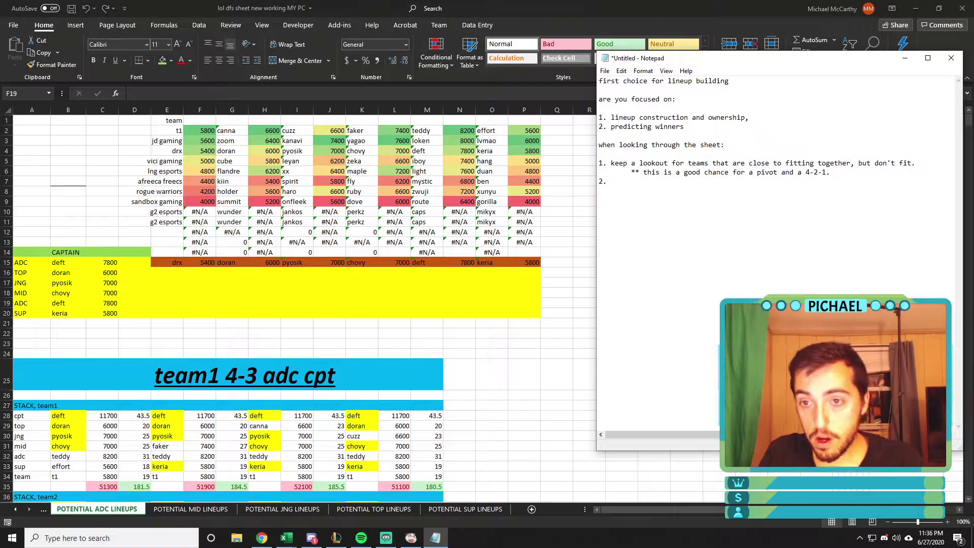
text(find)
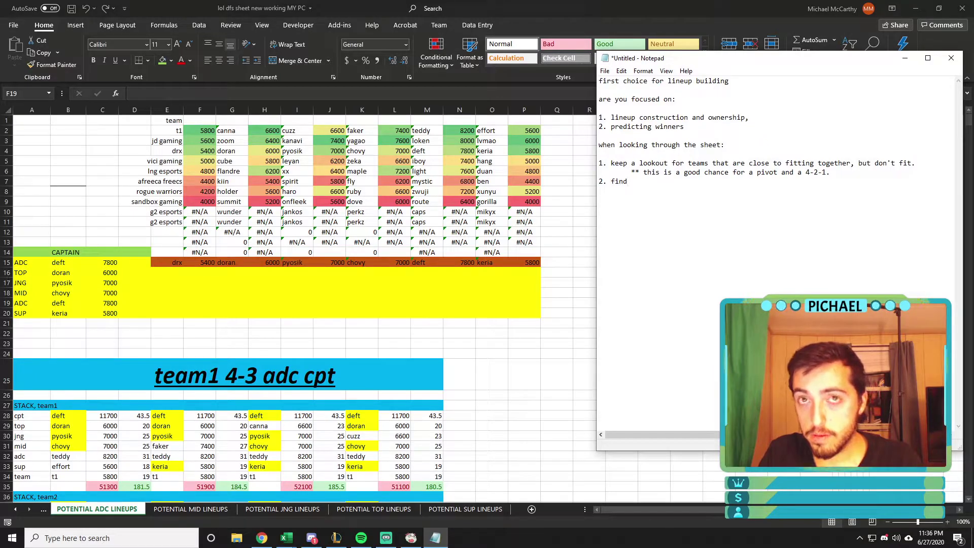
text( s)
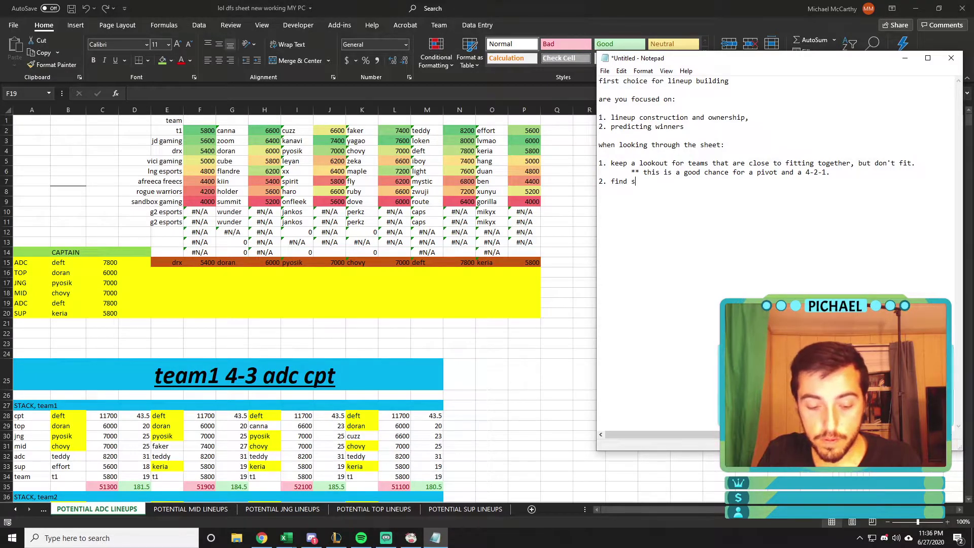
text(tack combinations where only one)
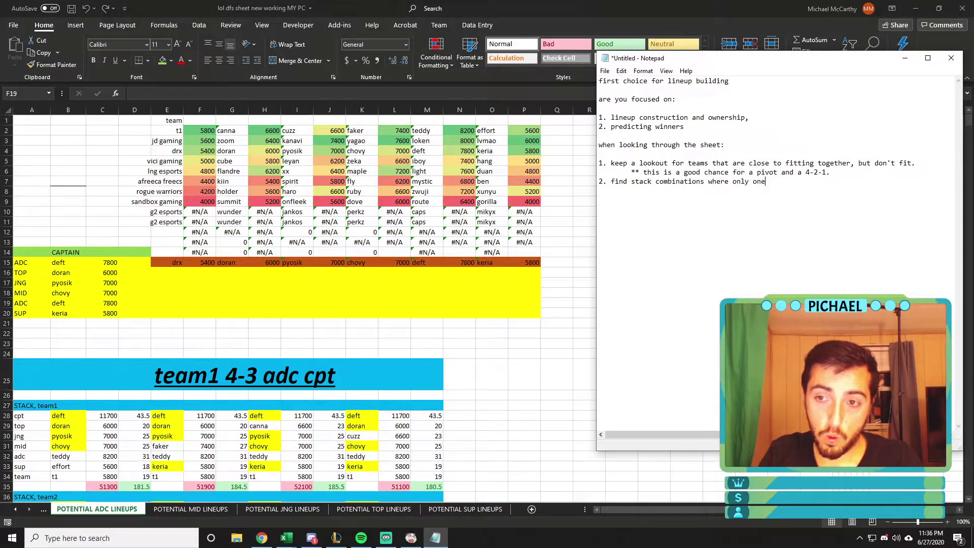
text( of the options fits for 2 teams.)
- Back in the Excel sheet, highlight the team4 and team5 stack blocks A56:M73 in the 4-3 section for the drx captain lineups
key(alt+Tab)
scroll(440, 365, down, 4)
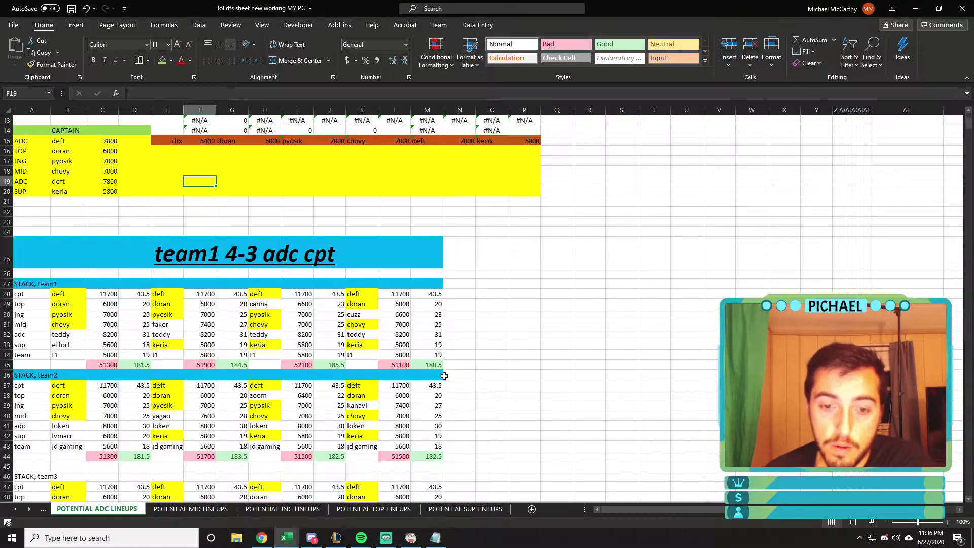
scroll(440, 365, down, 4)
scroll(355, 347, down, 2)
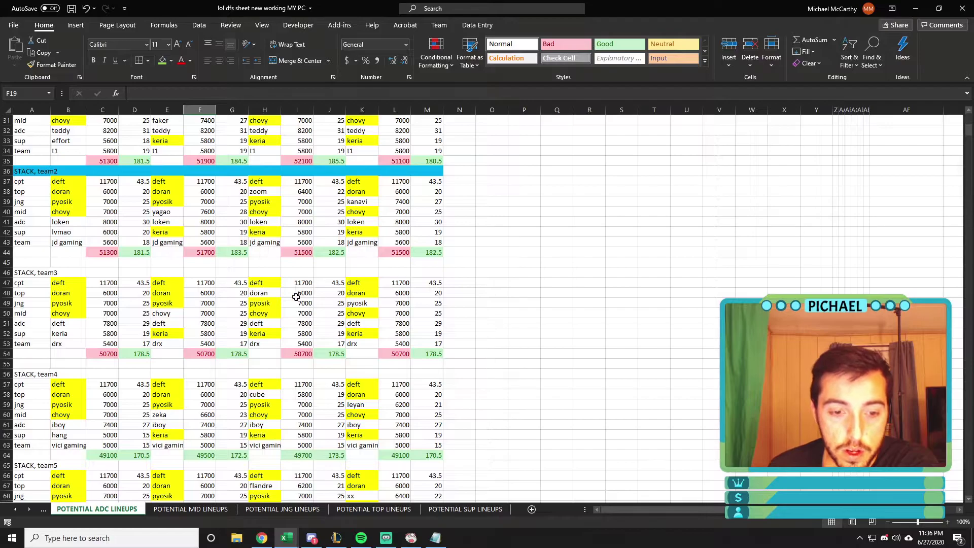
scroll(305, 330, down, 4)
drag(23, 253, 438, 429)
scroll(453, 349, down, 3)
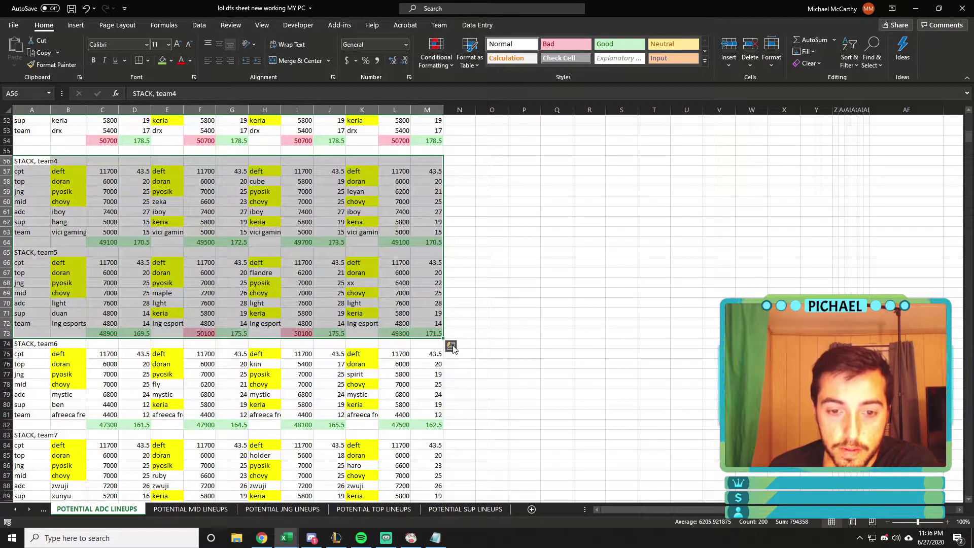
scroll(305, 304, up, 1)
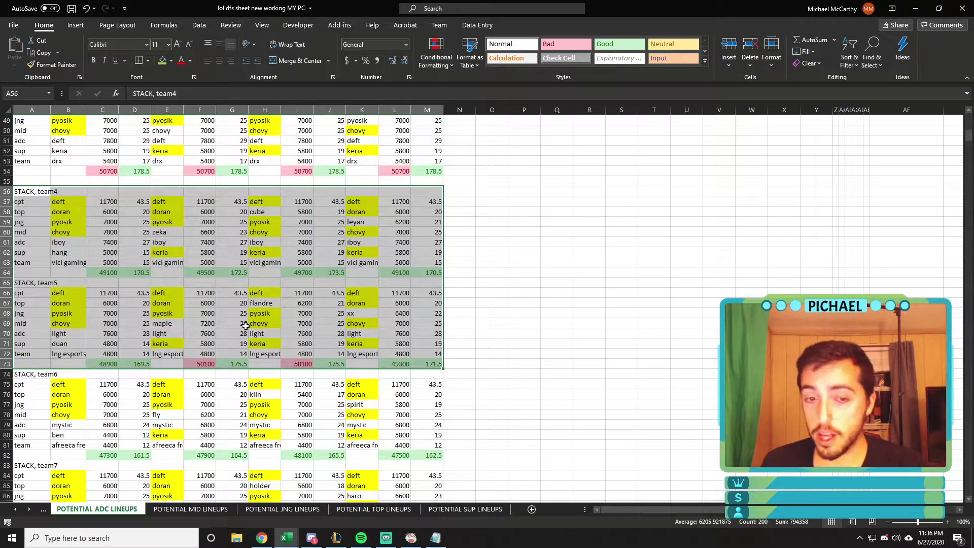
- In the 4-3 section, highlight the team5 stack block A65:M73 and its third lineup H66:J73, then clear the selection
drag(23, 287, 431, 364)
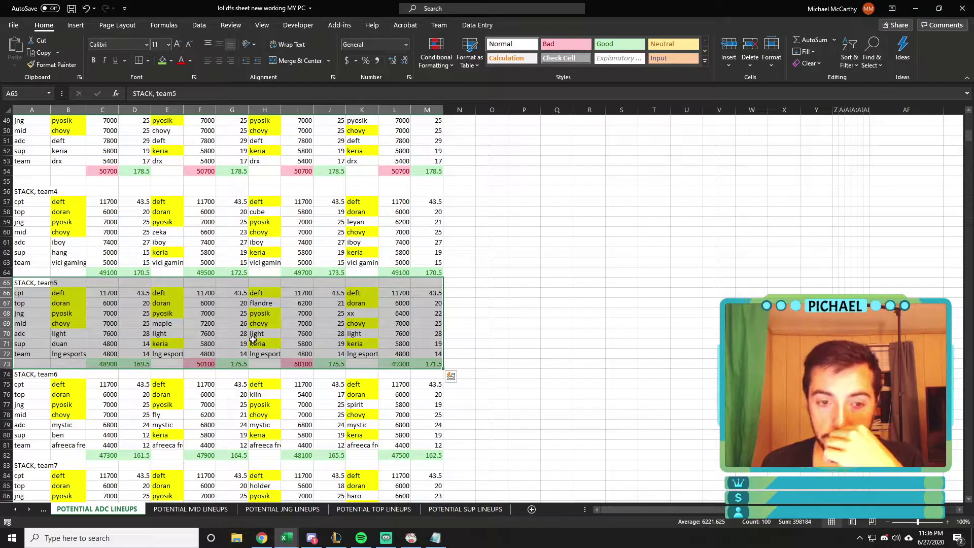
drag(262, 293, 318, 366)
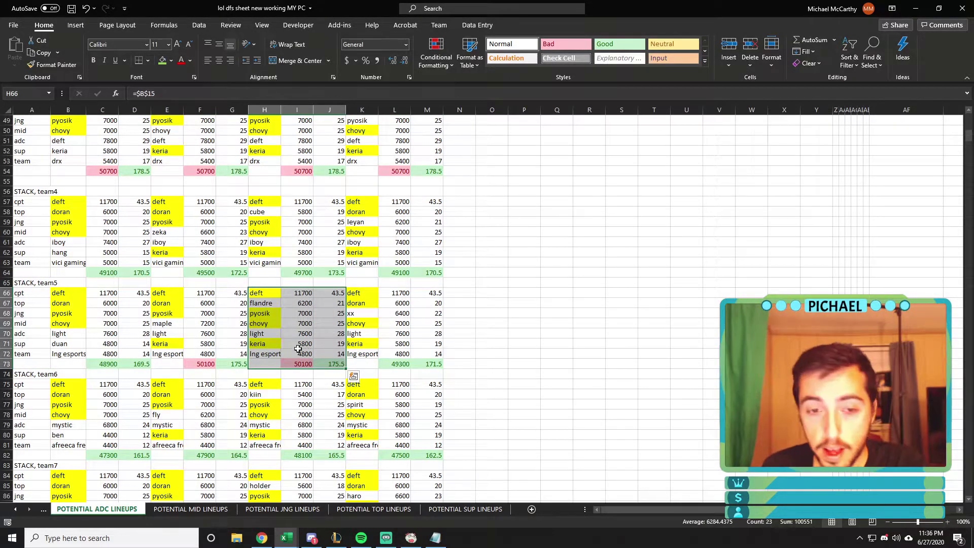
drag(258, 299, 330, 362)
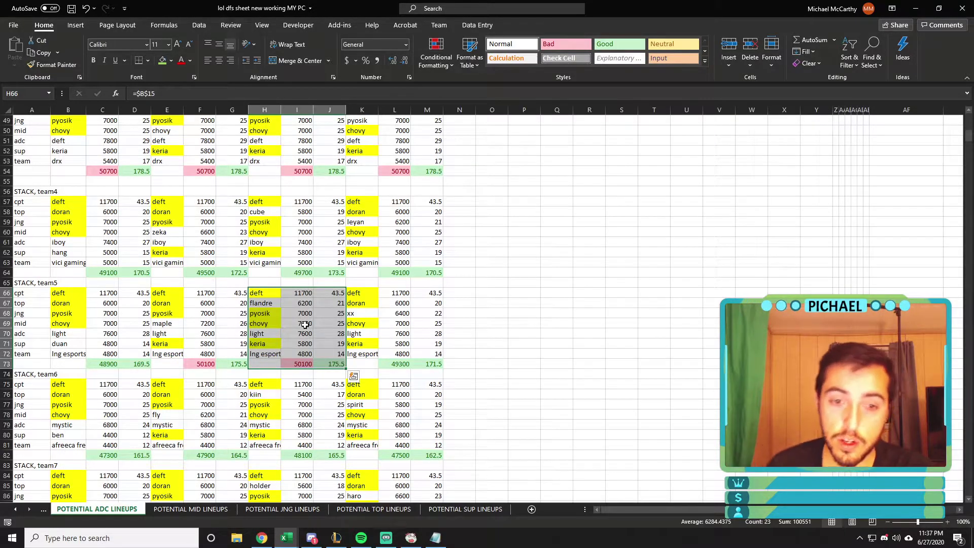
key(Escape)
drag(30, 283, 440, 355)
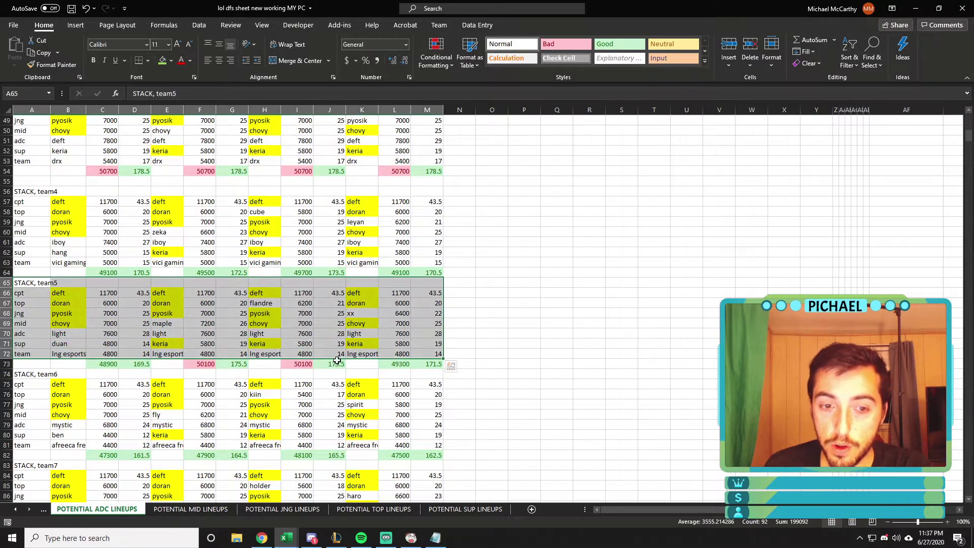
drag(30, 287, 142, 377)
click(63, 343)
click(105, 314)
click(458, 326)
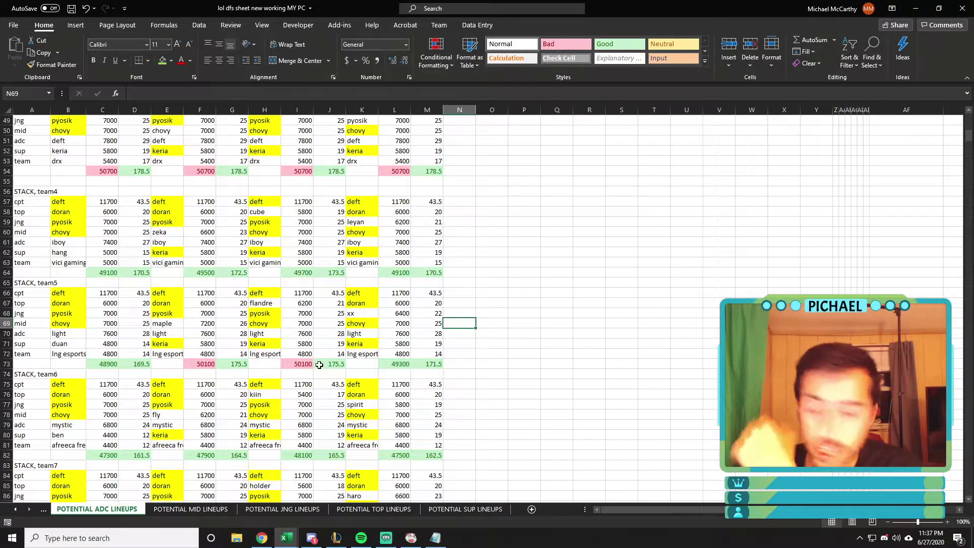
- In the 3-4 ADC captain section, highlight the last team5 lineup, Q180:S187
scroll(375, 355, down, 4)
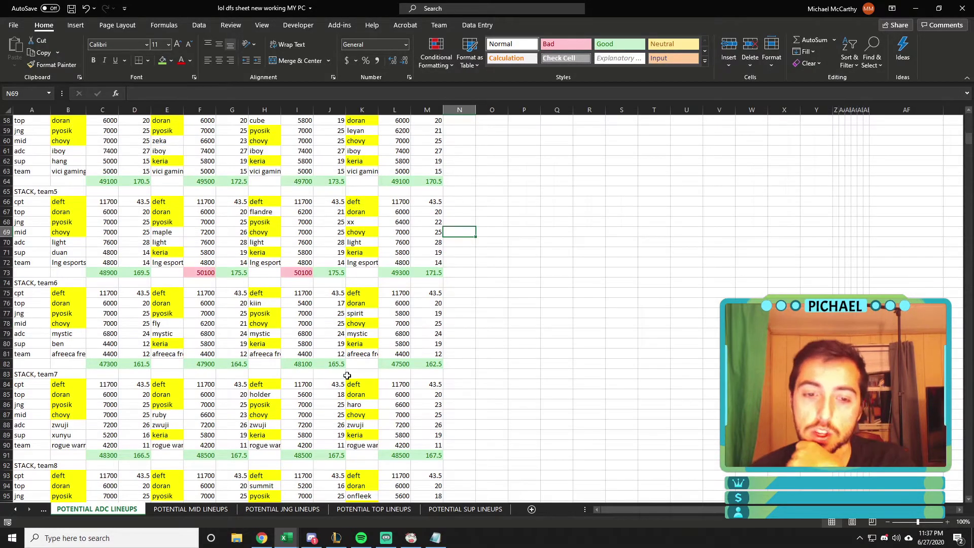
scroll(345, 370, down, 20)
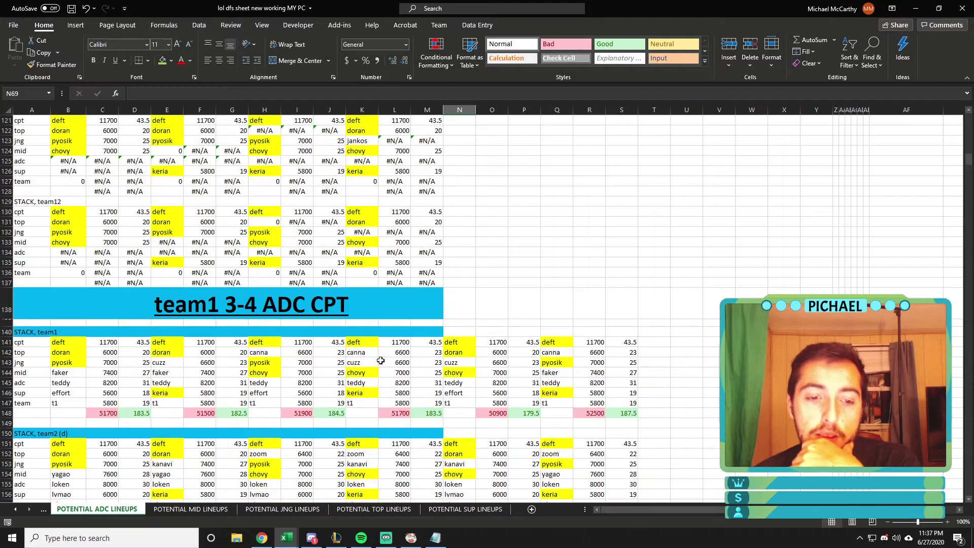
scroll(382, 361, down, 5)
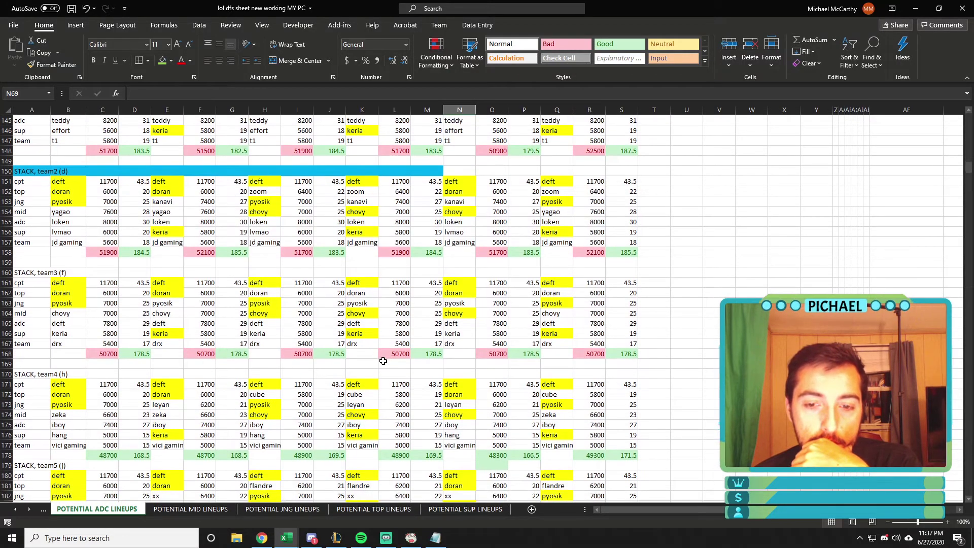
scroll(393, 364, up, 1)
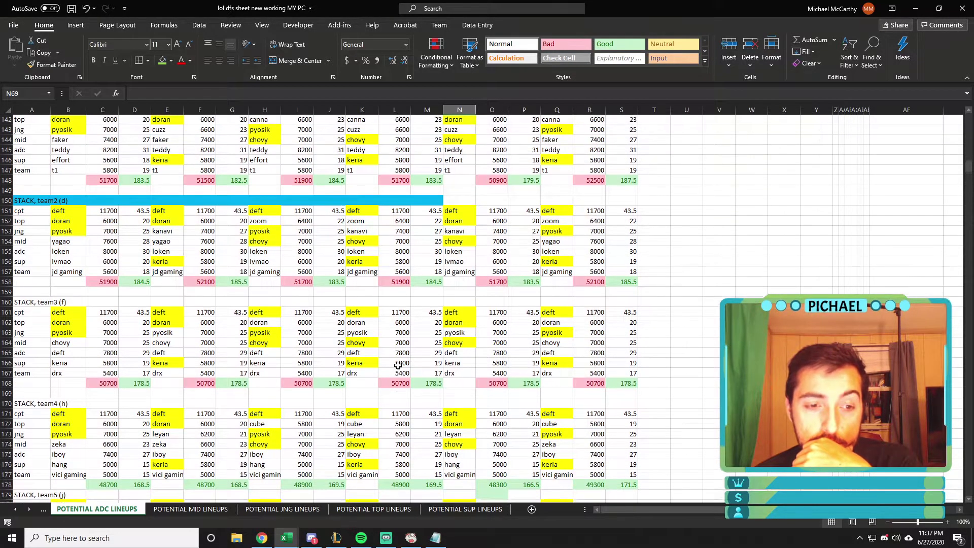
scroll(105, 323, down, 4)
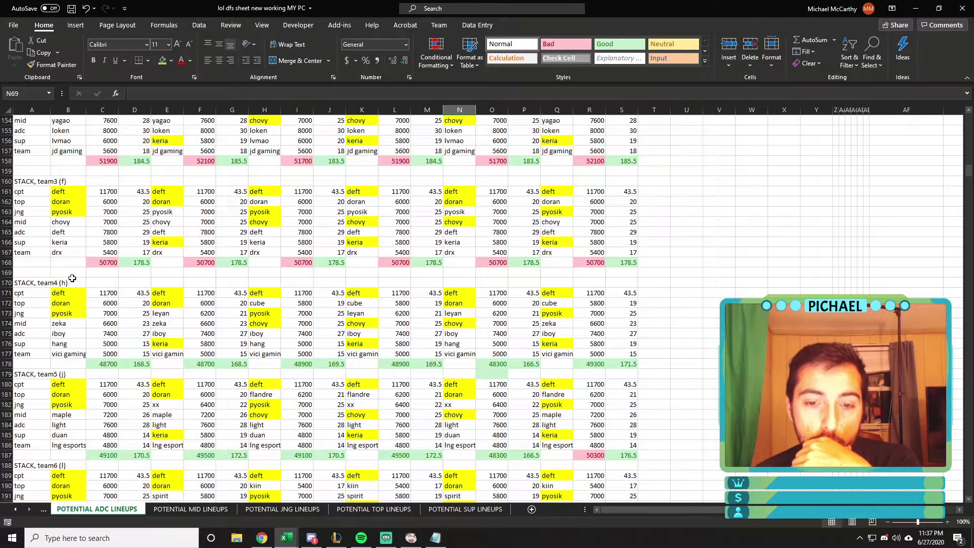
drag(621, 455, 558, 385)
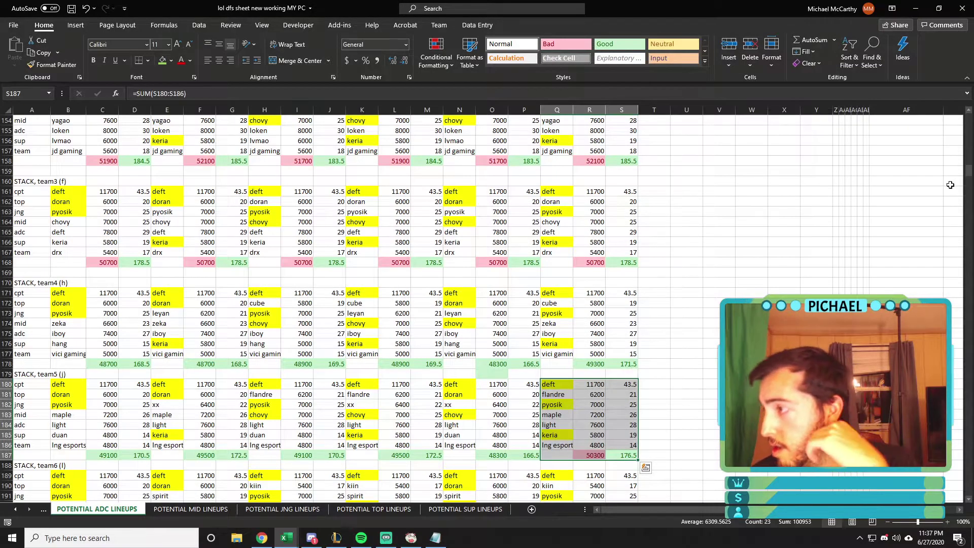
- Open the POTENTIAL MID LINEUPS sheet and highlight the third team3 lineup, H47:J54, in the 4-3 section
scroll(889, 196, up, 19)
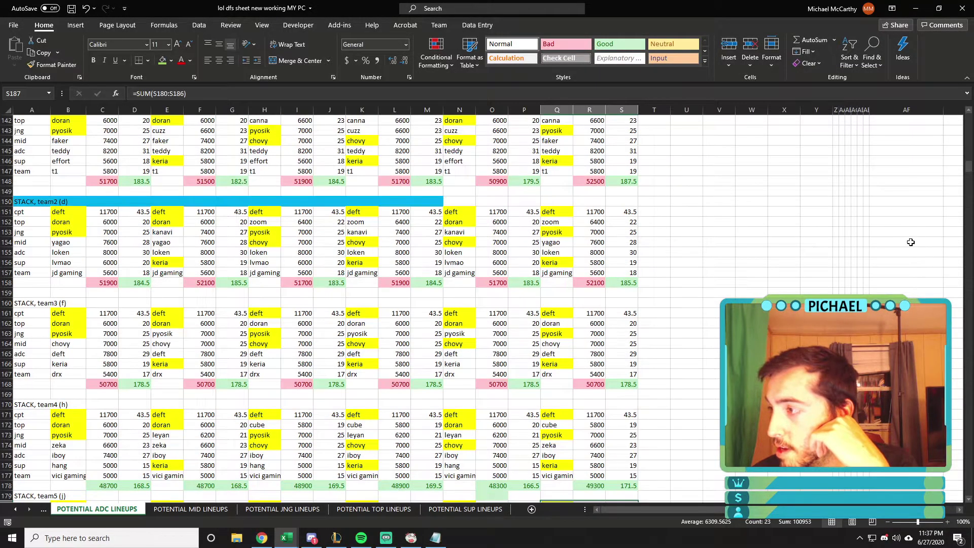
scroll(896, 248, up, 20)
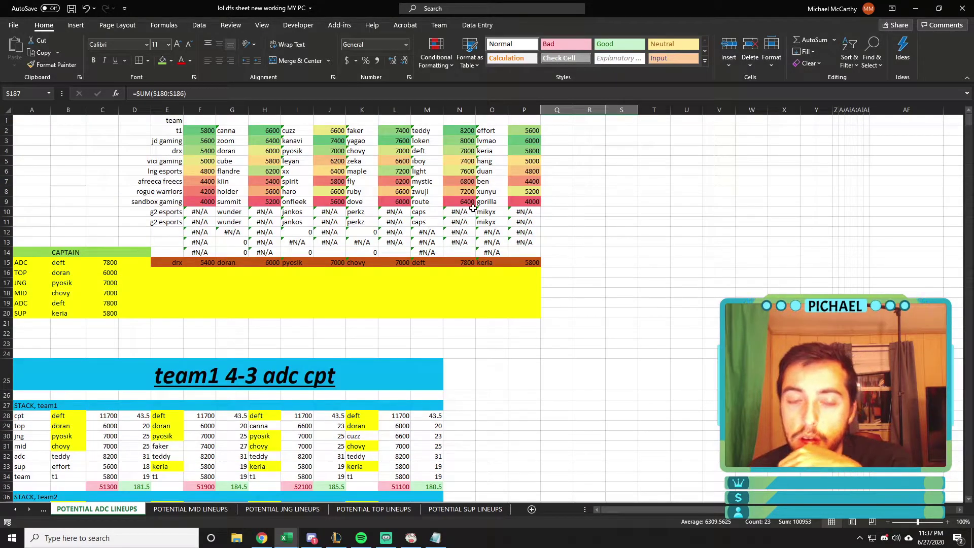
click(169, 262)
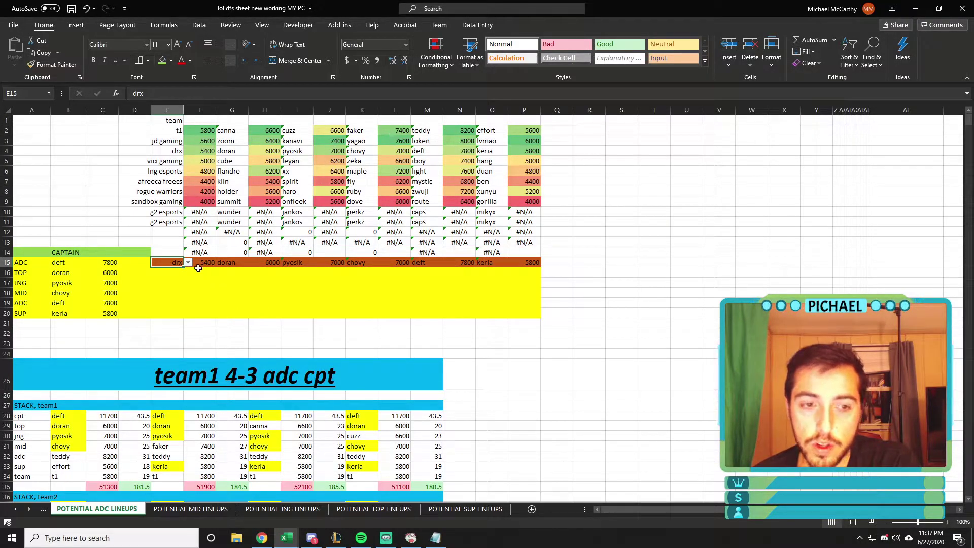
click(209, 511)
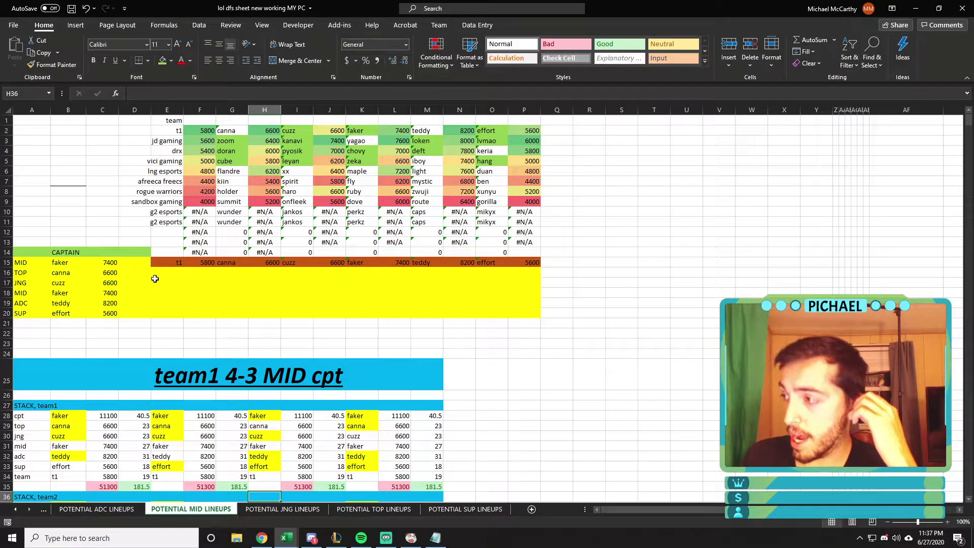
scroll(155, 279, down, 6)
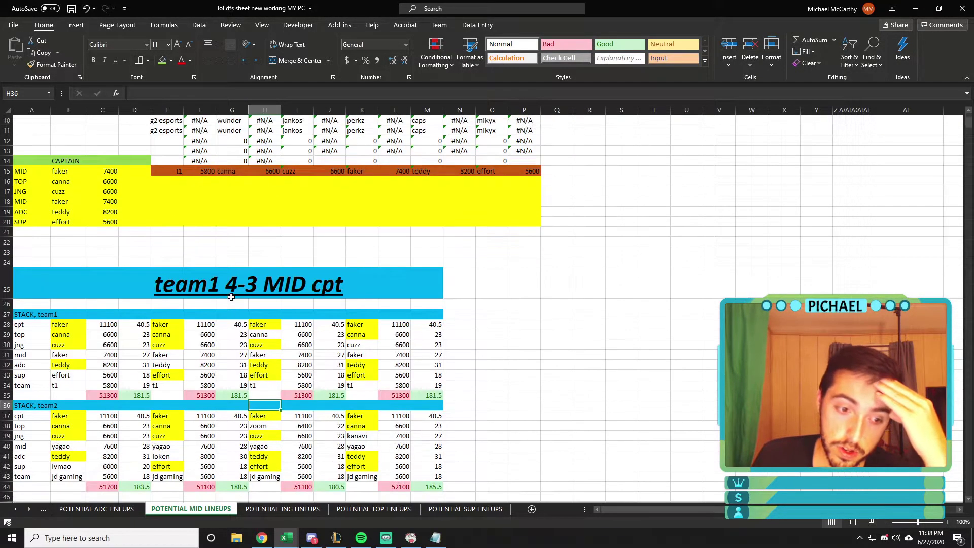
scroll(231, 296, down, 5)
scroll(270, 323, up, 4)
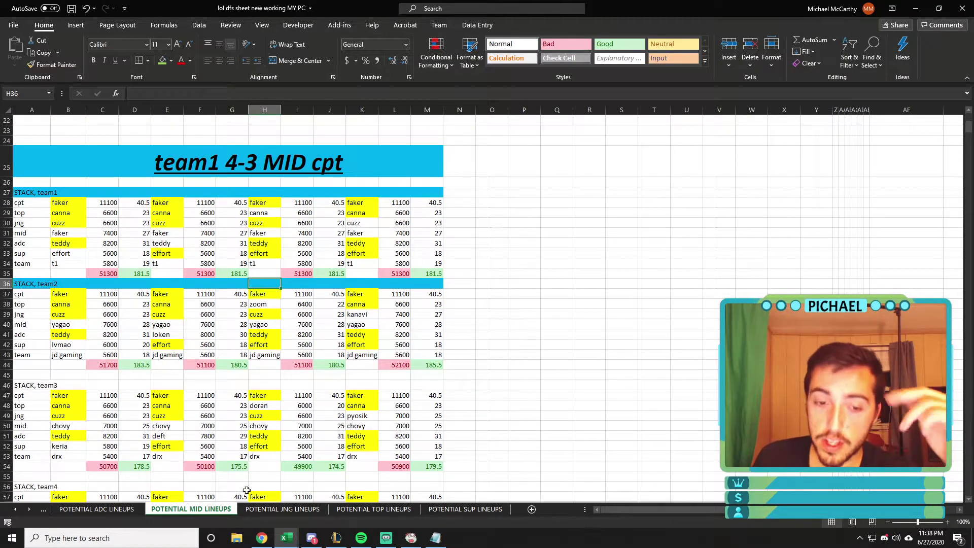
drag(264, 396, 337, 467)
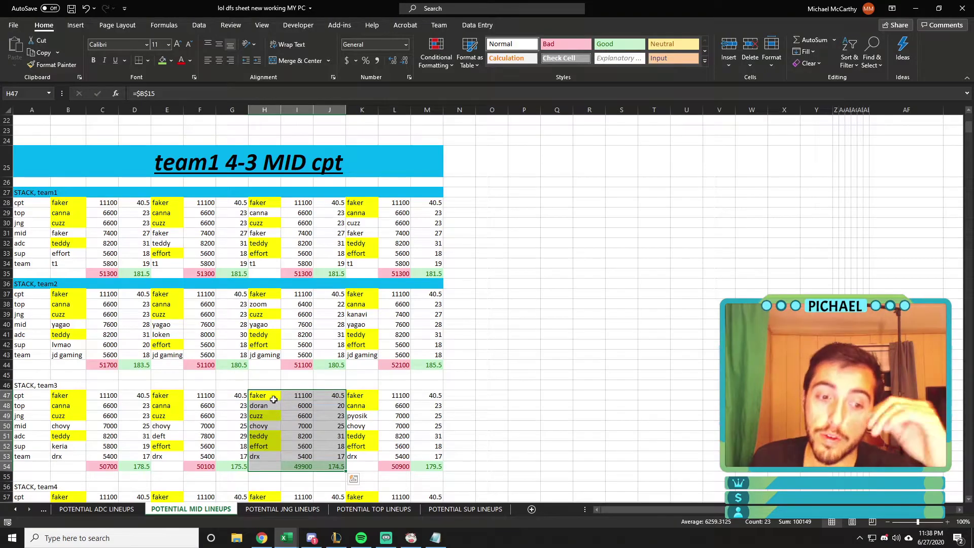
drag(265, 395, 328, 464)
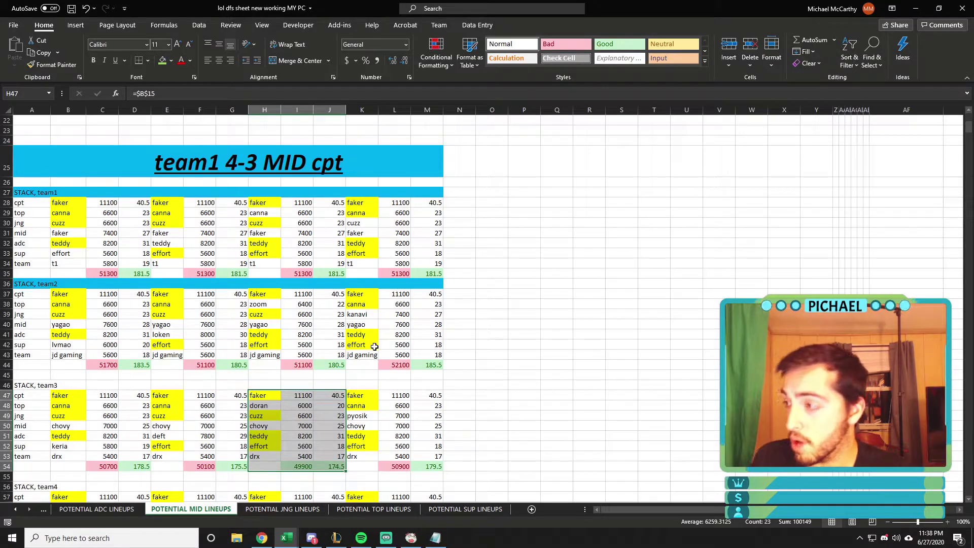
- Highlight the team3 block A46:M55, the doran and chovy entries in its third lineup, and the whole lineup H47:J54
scroll(375, 346, down, 2)
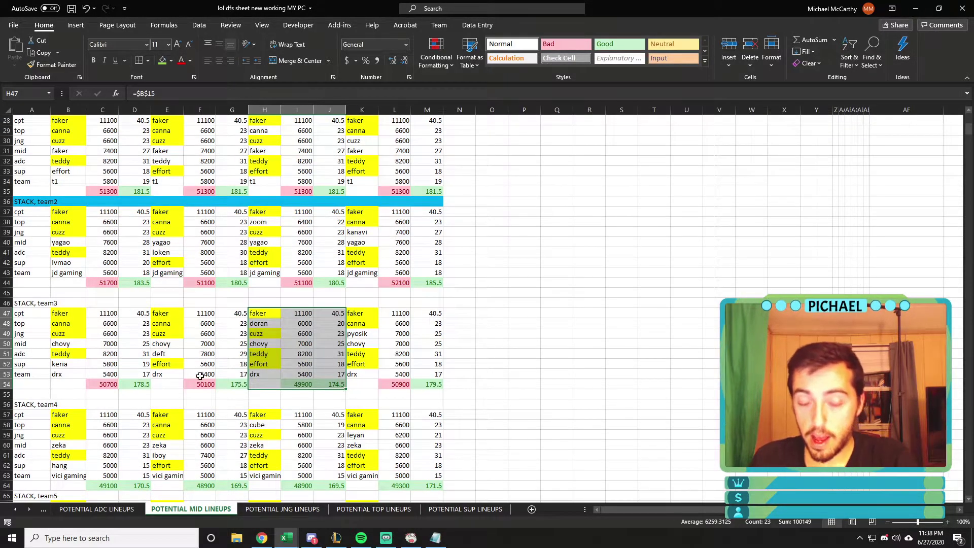
click(36, 303)
drag(80, 320, 417, 394)
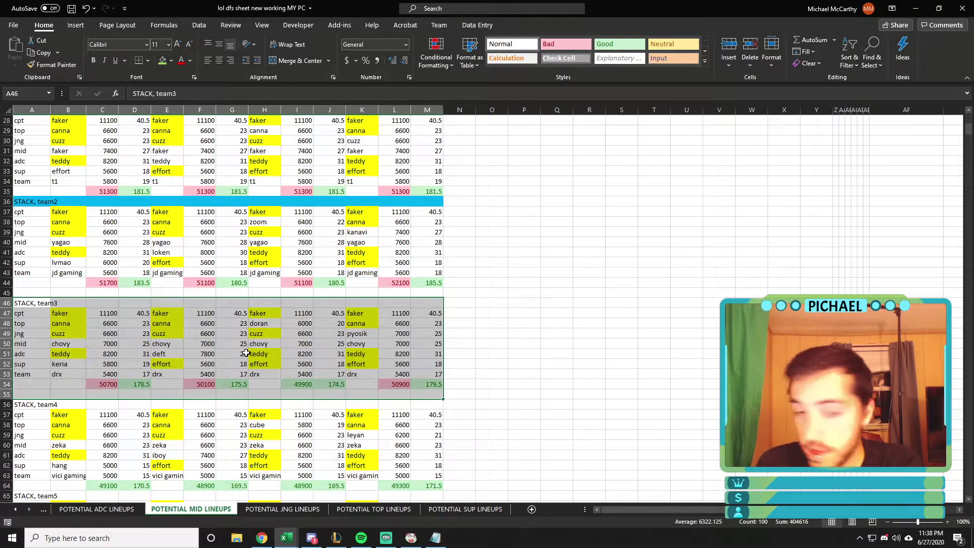
drag(257, 323, 330, 324)
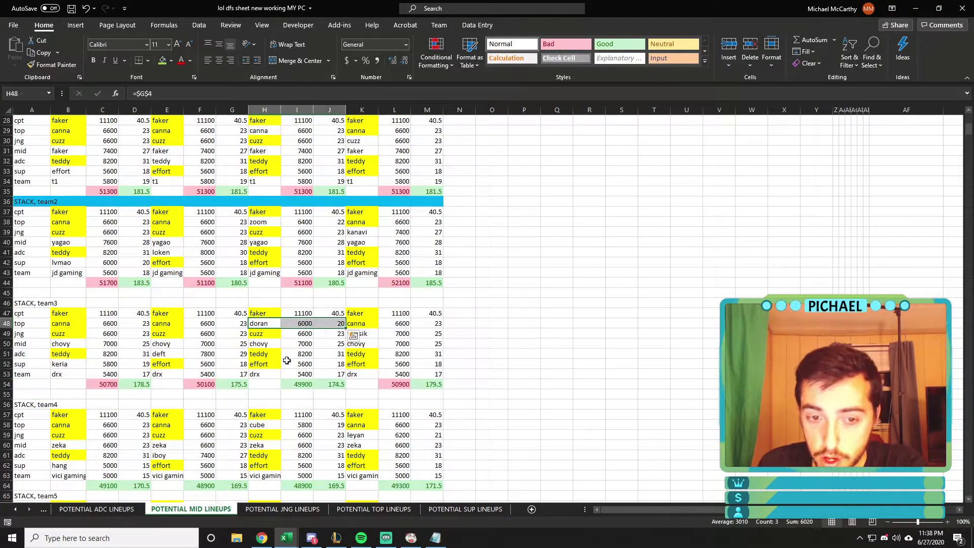
drag(261, 344, 330, 344)
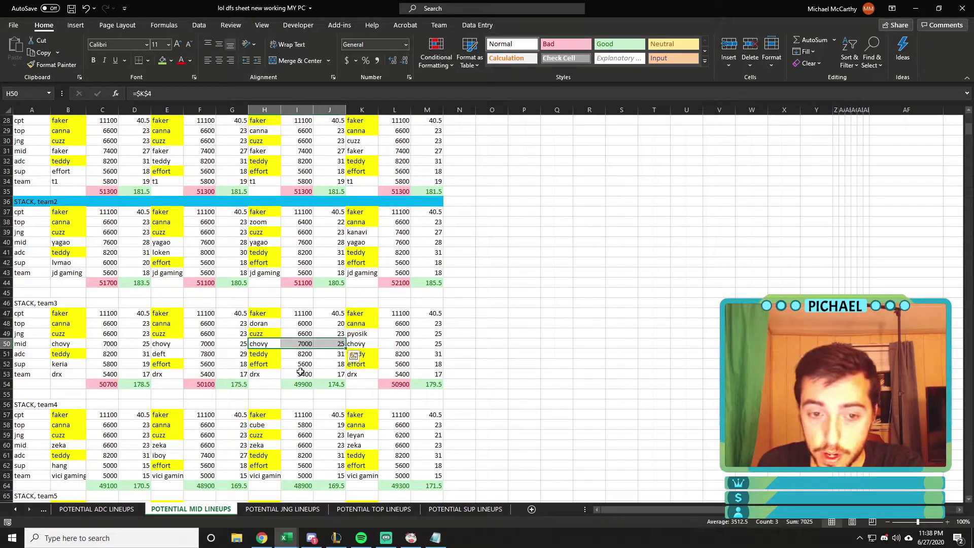
drag(262, 313, 335, 384)
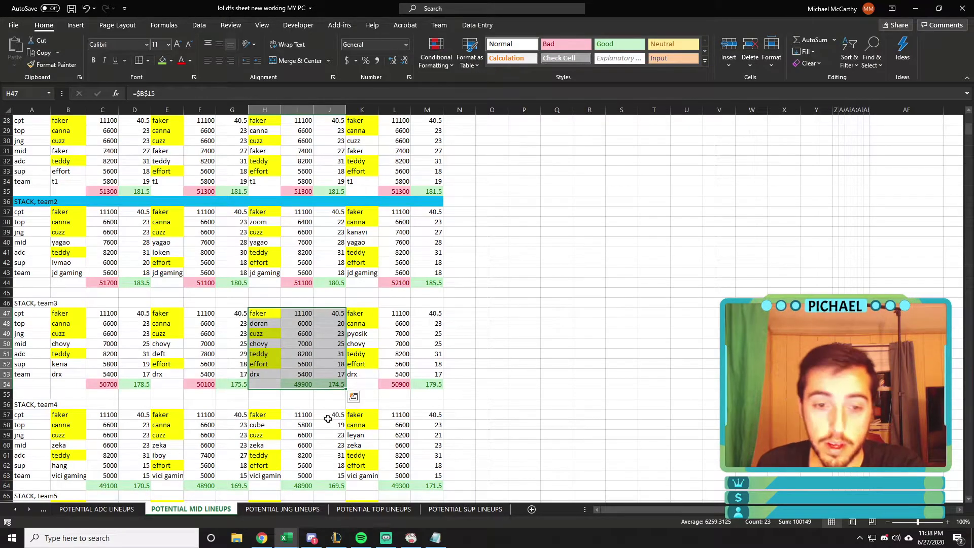
scroll(332, 412, down, 2)
drag(257, 253, 337, 320)
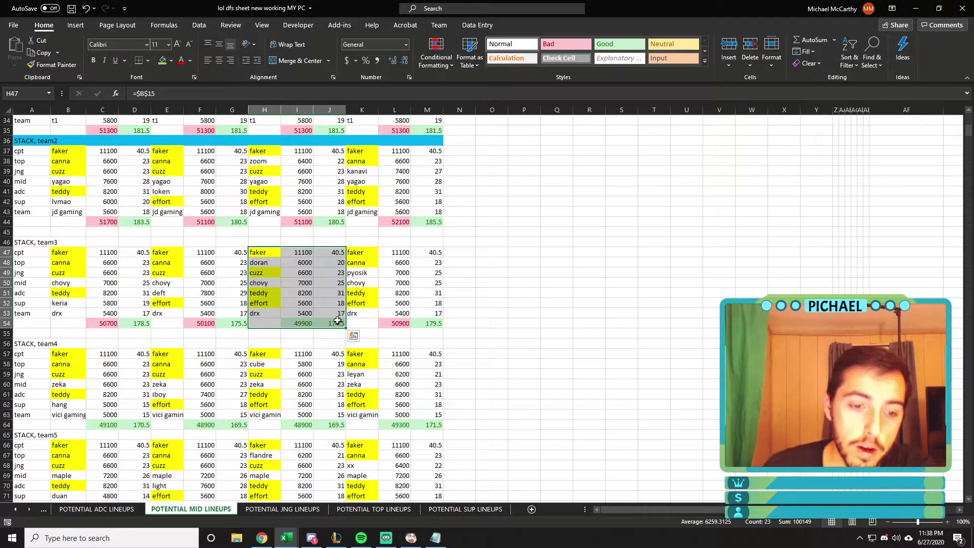
- In the 3-4 MID captain section, highlight the last team3 lineup, Q160:S167
scroll(338, 321, down, 20)
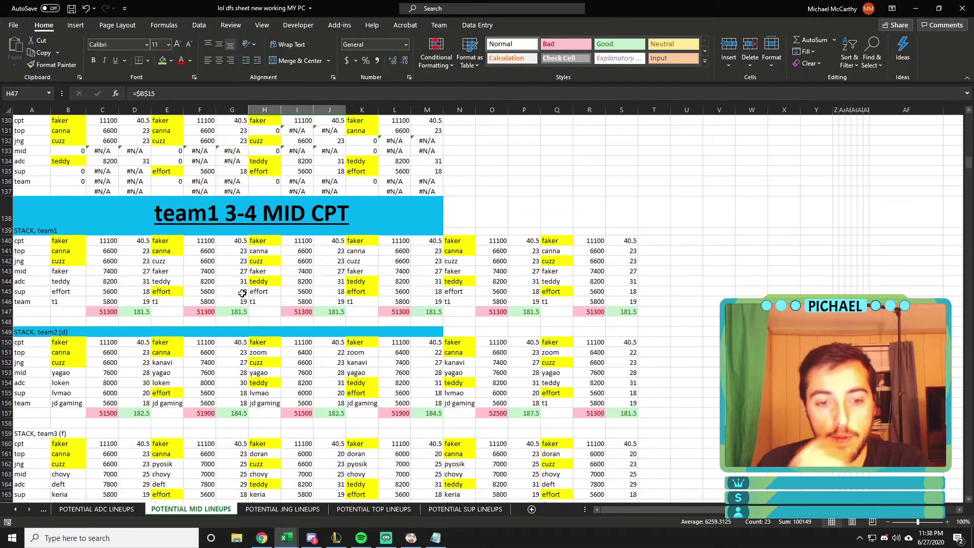
scroll(243, 293, down, 5)
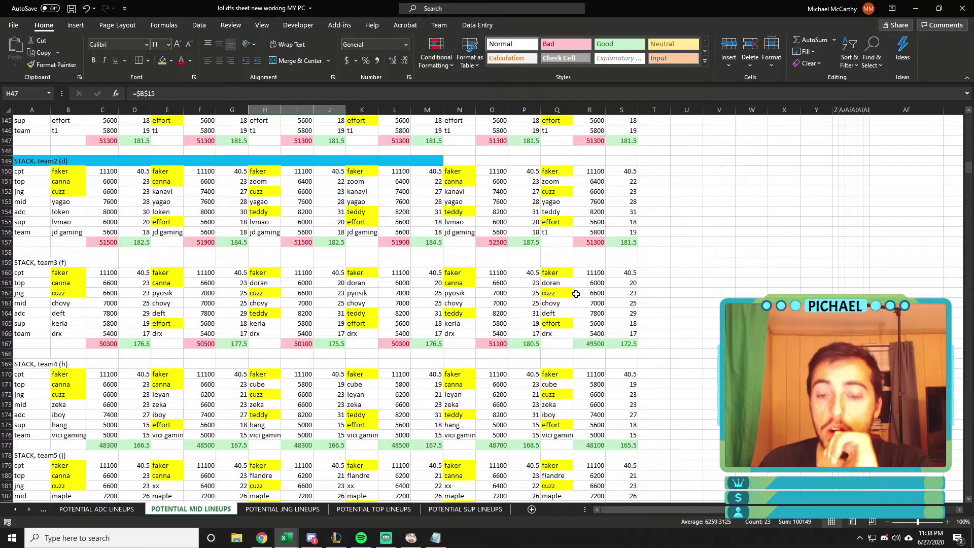
click(668, 293)
drag(556, 274, 633, 336)
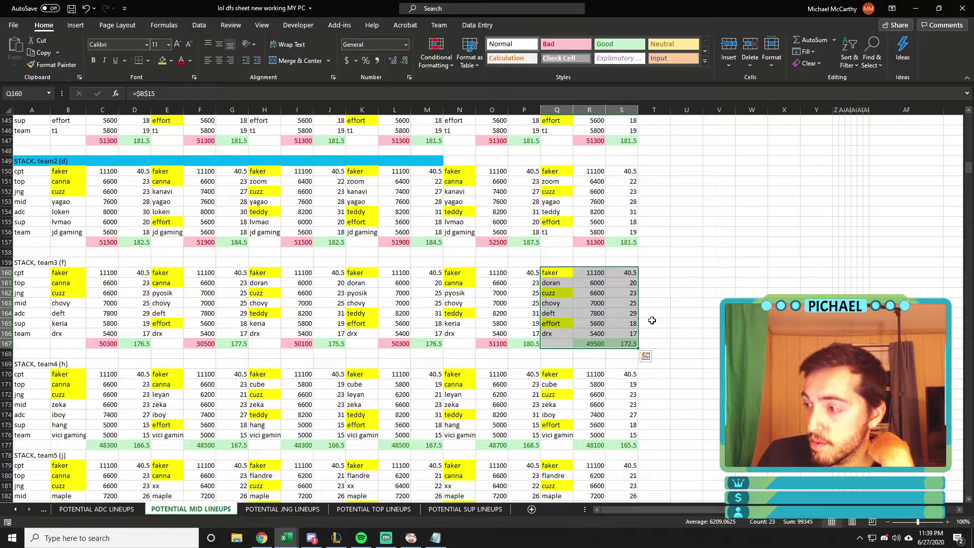
scroll(655, 319, up, 1)
scroll(659, 319, down, 1)
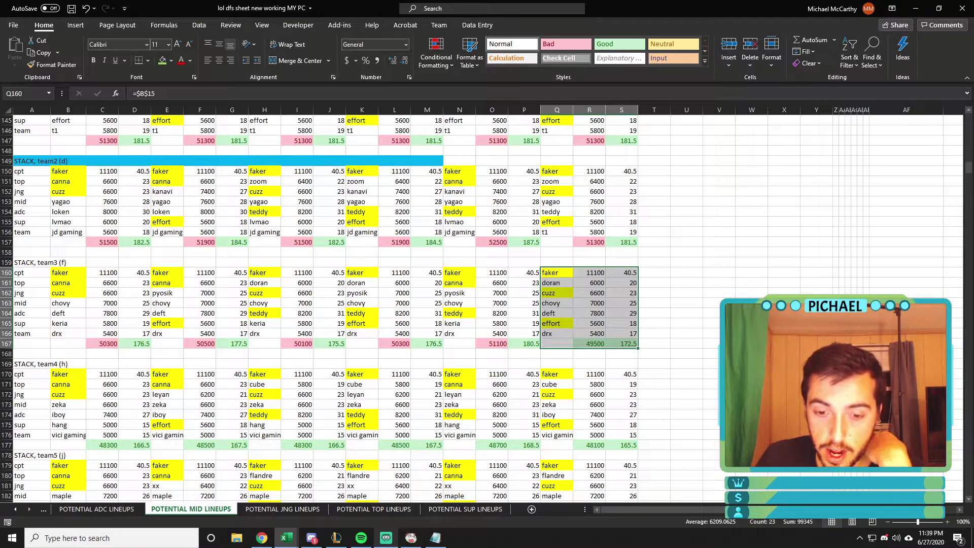
- In the Notepad notes, expand item 1 to "lineup construction = which teams fit together, in which combinations" with "and ownership," on its own line
click(435, 537)
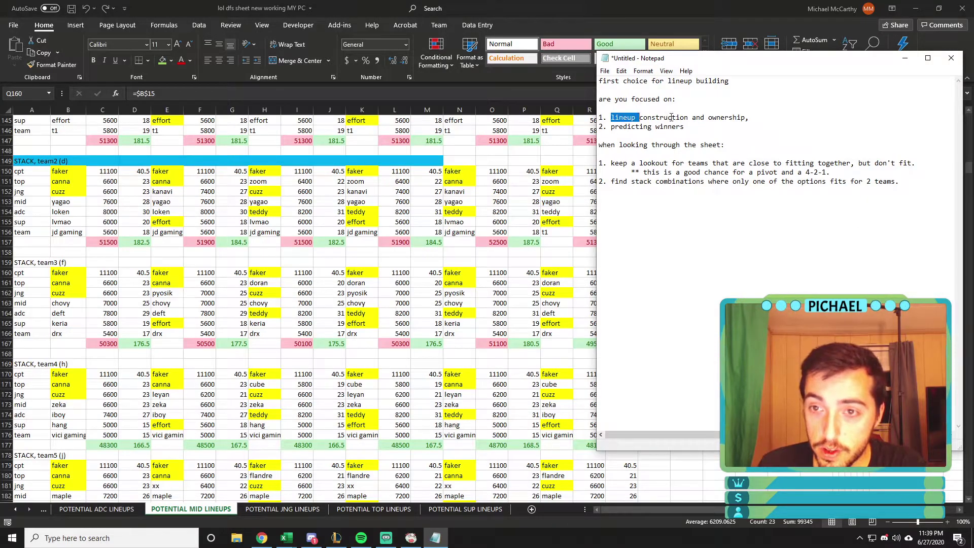
drag(656, 128, 611, 127)
click(640, 127)
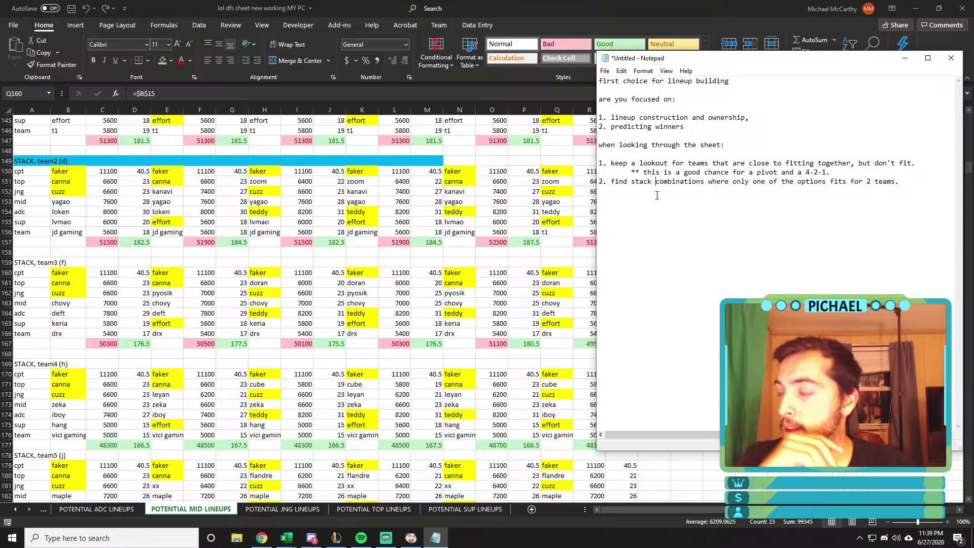
click(658, 195)
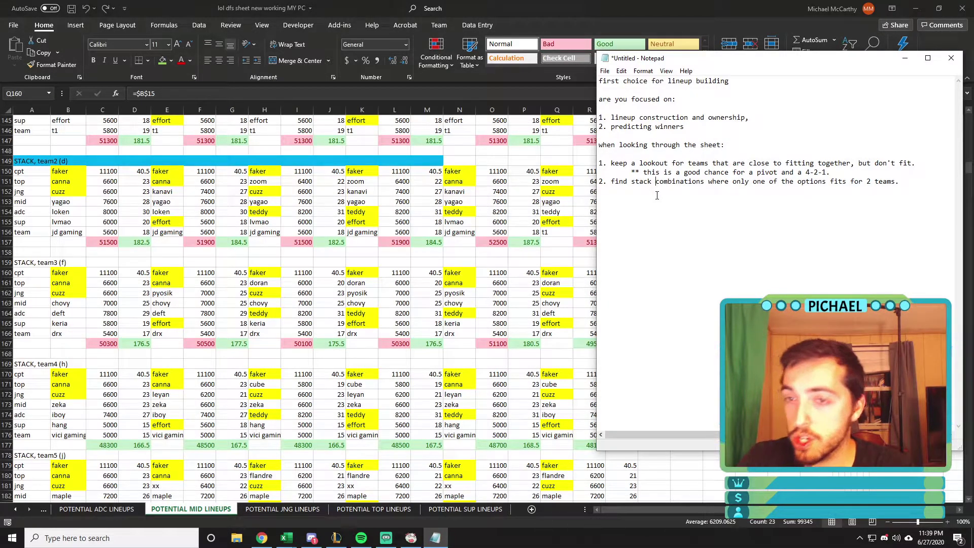
key(Return)
key(Return)
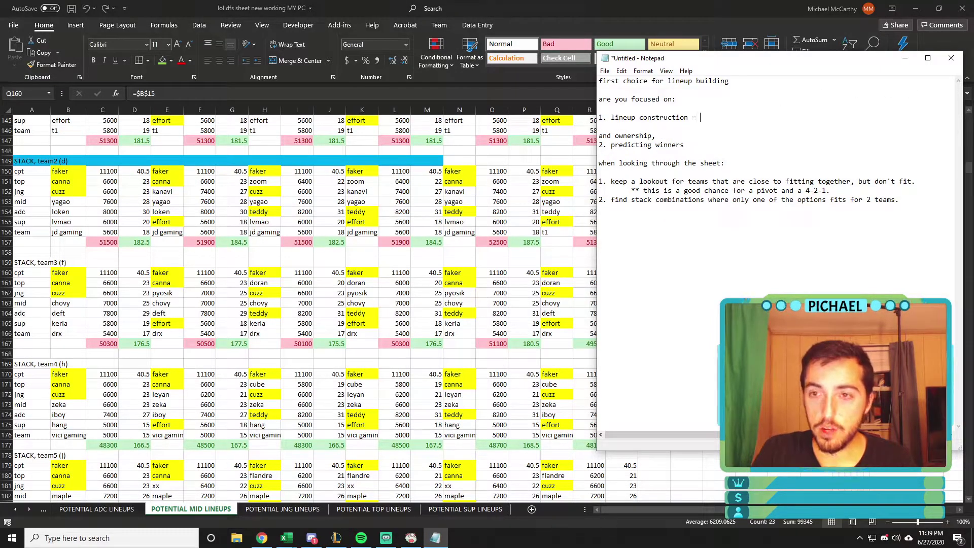
text(which teams fit together, in which combinations)
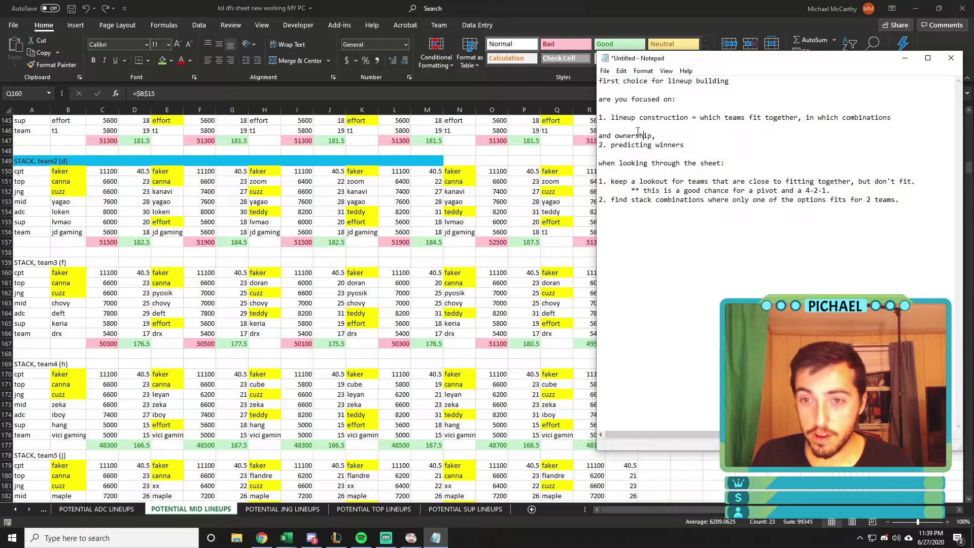
key(BackSpace)
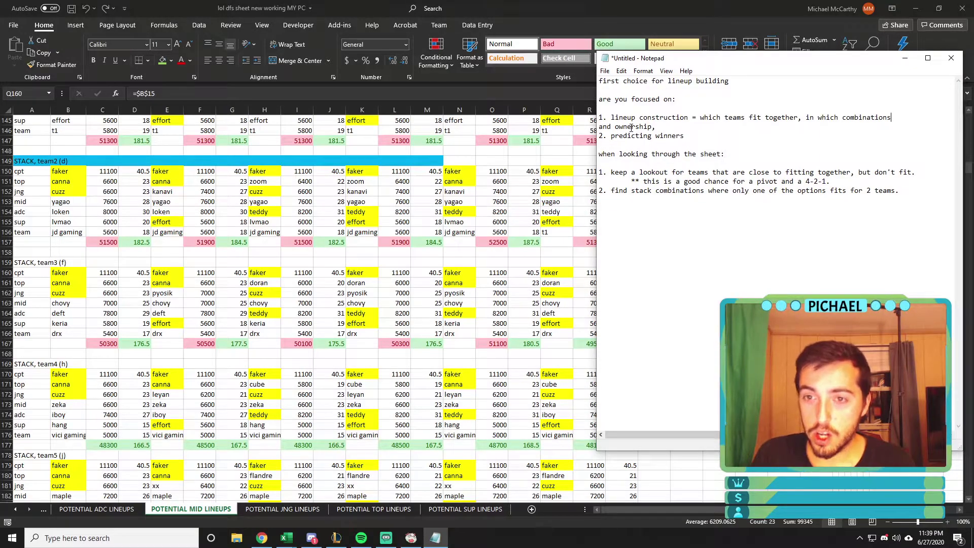
- Turn "and ownership," into its own numbered item "2. ownership," with a blank line before and after it
key(Return)
key(Return)
key(BackSpace)
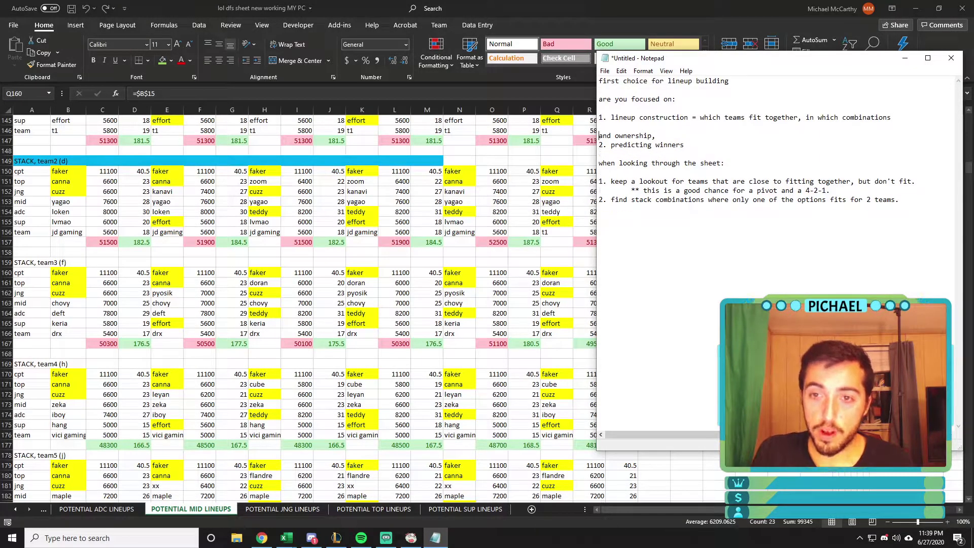
key(Return)
key(BackSpace)
key(BackSpace)
key(BackSpace)
key(BackSpace)
key(Return)
text(2.)
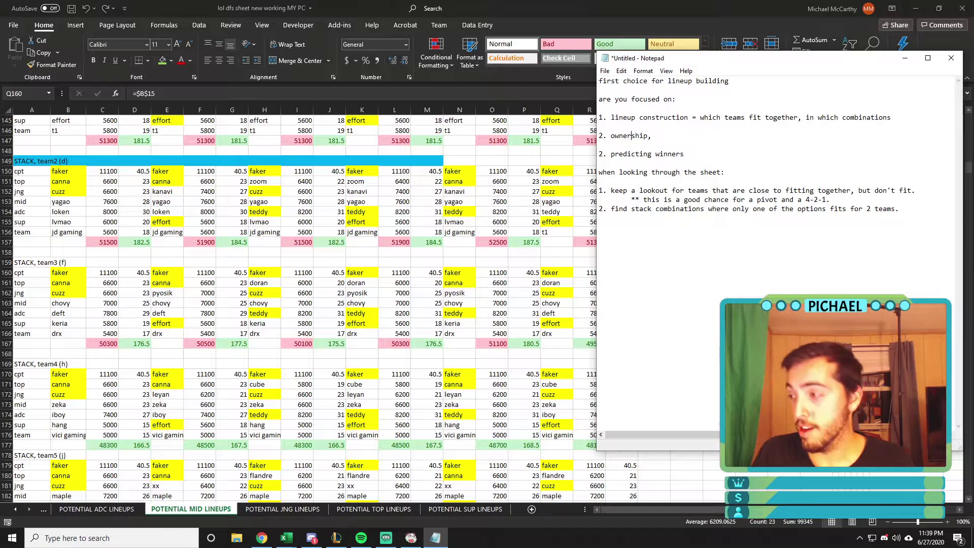
- Remove the comma after "2. ownership" and renumber the "predicting winners" item as 3
key(BackSpace)
key(Down)
key(Down)
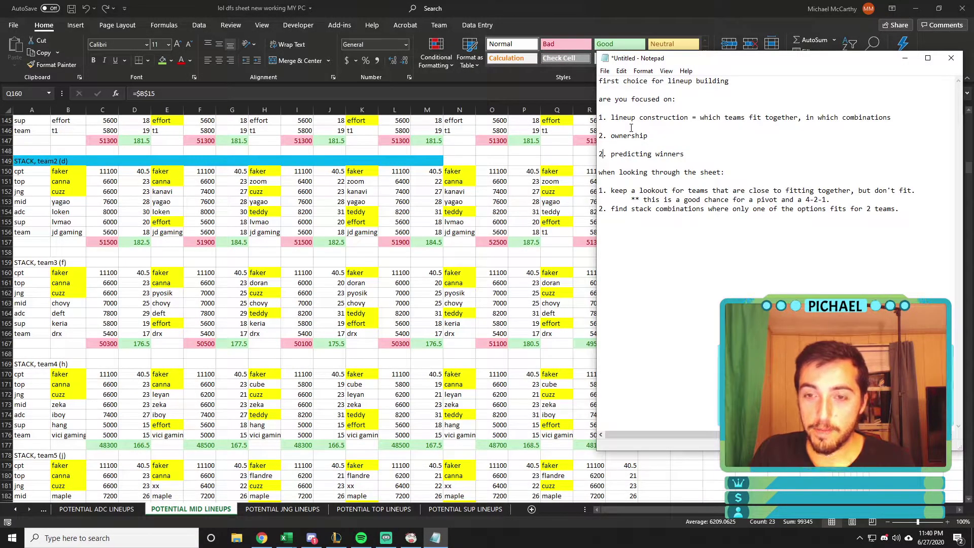
- Extend item 2 in the notes to read "ownership = either projected or assumed ownership"
key(Up)
key(Up)
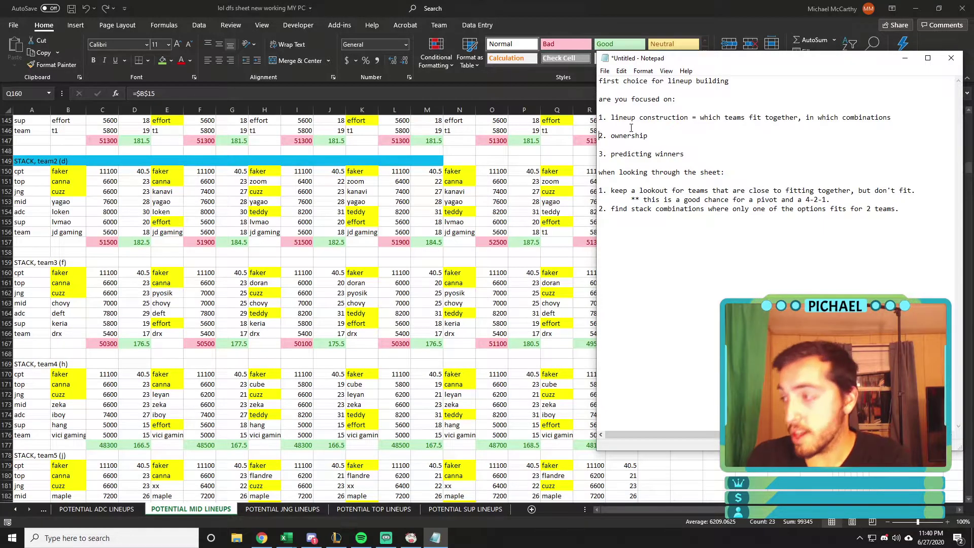
key(End)
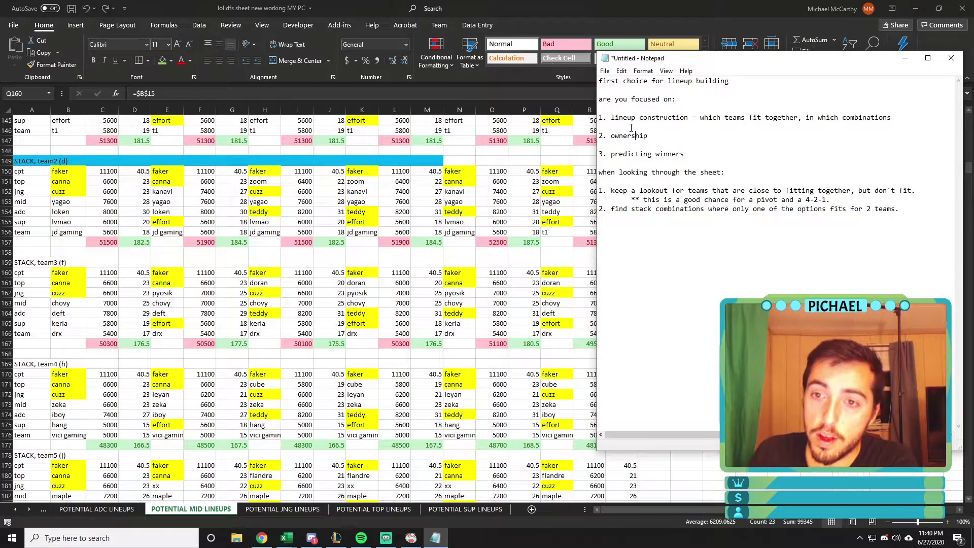
text(either projecte)
key(BackSpace)
key(BackSpace)
key(BackSpace)
key(BackSpace)
key(BackSpace)
text(projec)
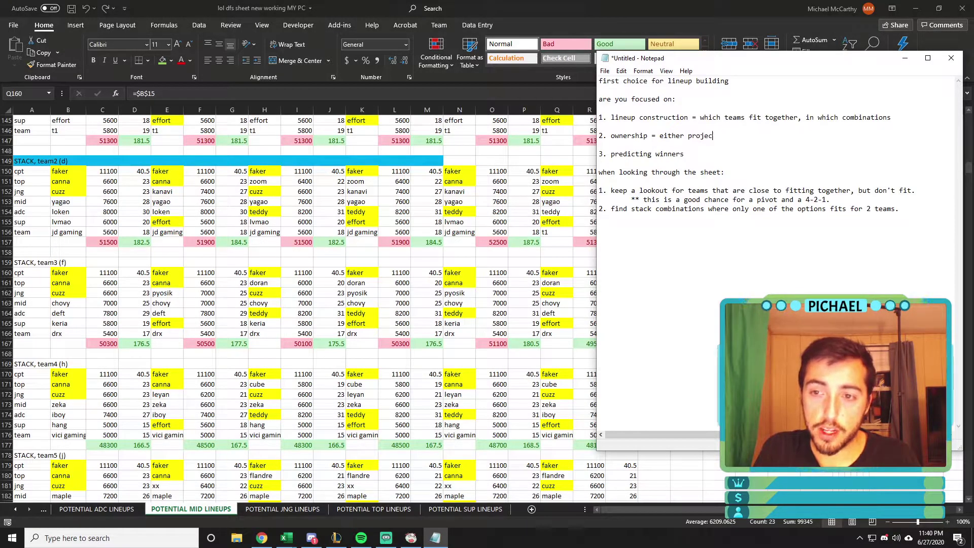
text(ted or assumed ownership)
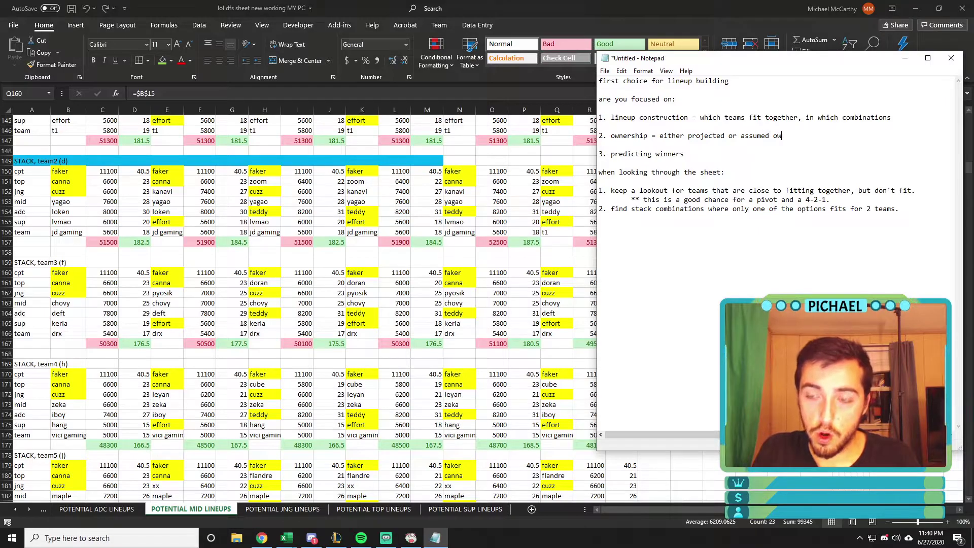